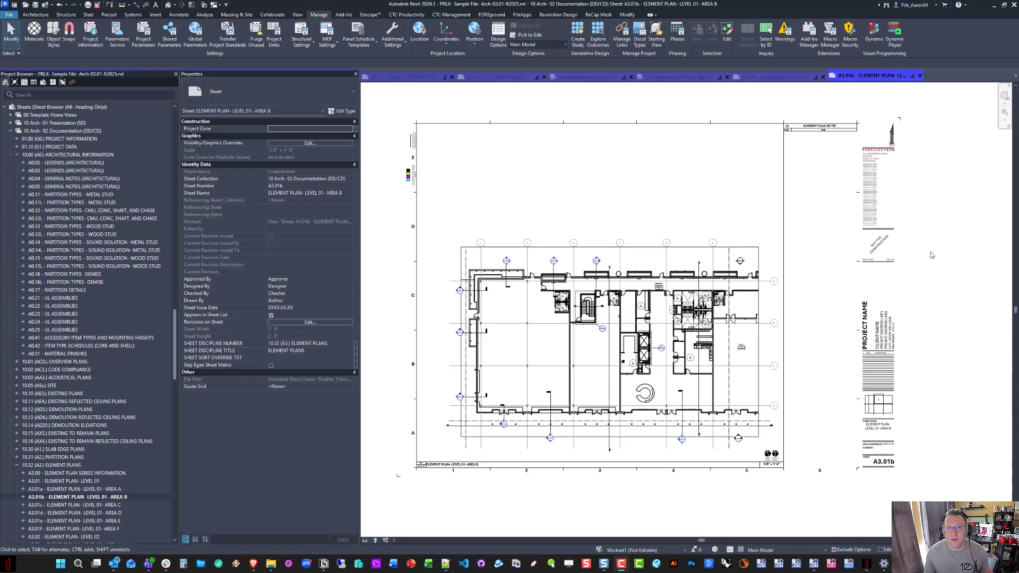
Open the Lineweights and Object Styles 02 drafting view and examine the project's model line weights for all view scales
{"action": "left_click", "coordinate": [674, 77]}
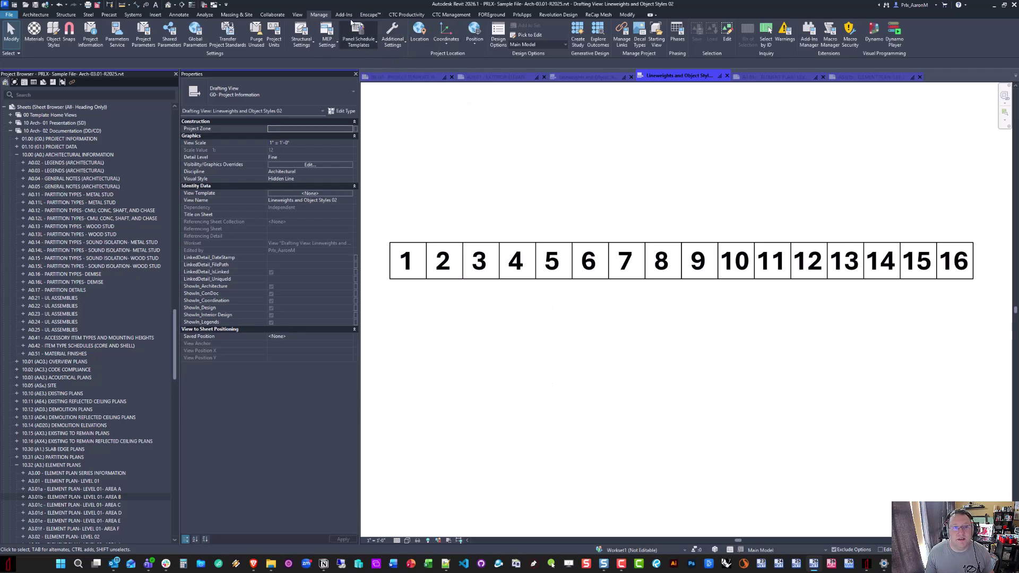
{"action": "left_click", "coordinate": [405, 36]}
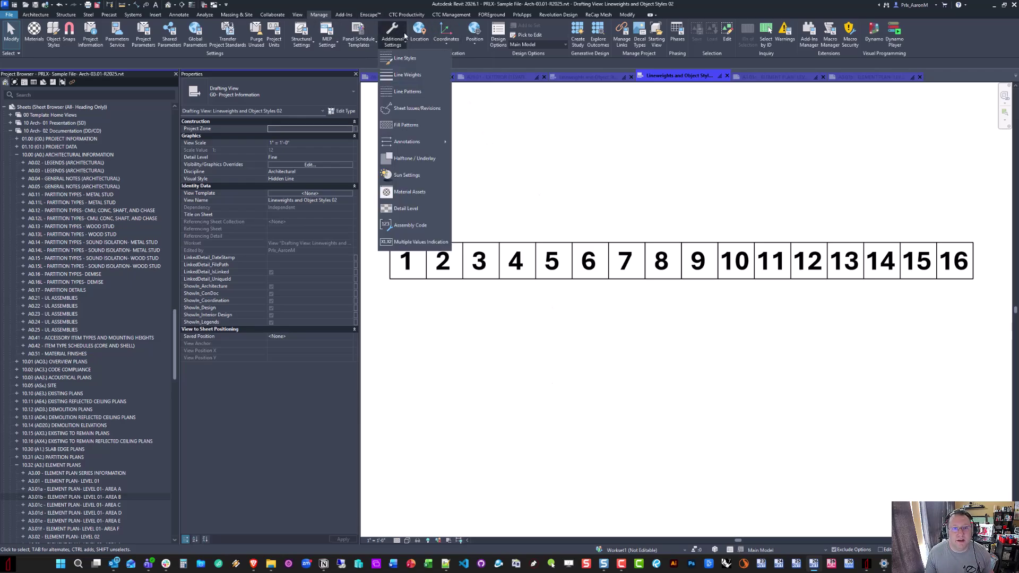
{"action": "left_click", "coordinate": [407, 76]}
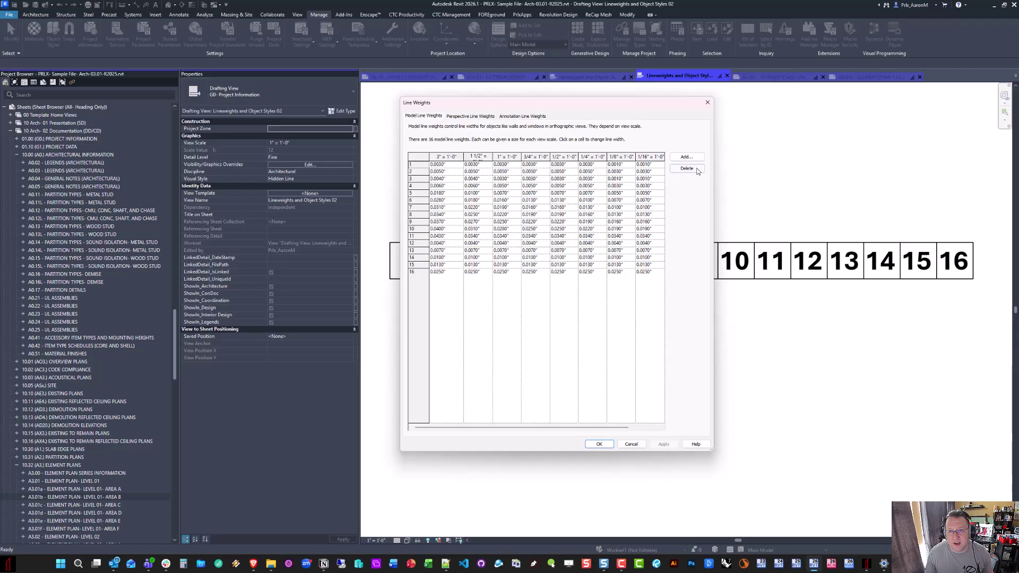
{"action": "left_click_drag", "start_coordinate": [713, 177], "coordinate": [908, 171]}
{"action": "left_click_drag", "start_coordinate": [700, 98], "coordinate": [571, 105]}
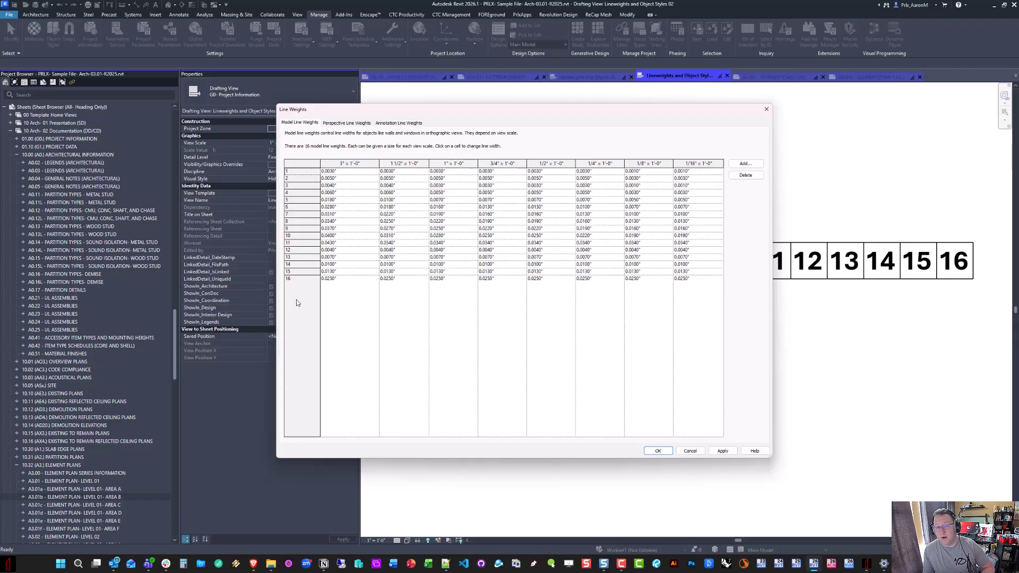
{"action": "left_click", "coordinate": [688, 451]}
Examine the projection and cut line weights of the model categories in Object Styles, including the Walls category
{"action": "left_click", "coordinate": [53, 35]}
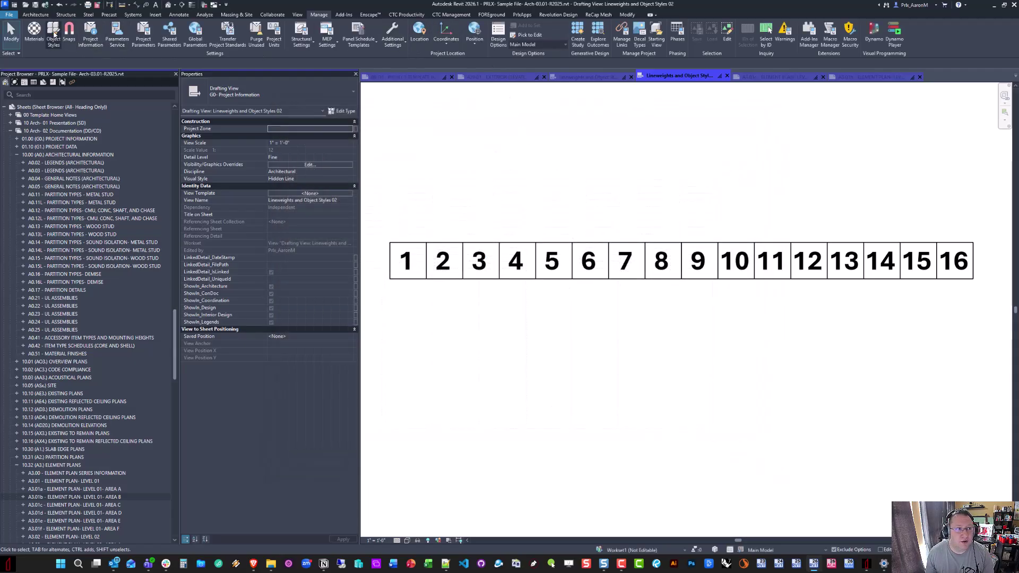
{"action": "left_click_drag", "start_coordinate": [435, 49], "coordinate": [521, 49]}
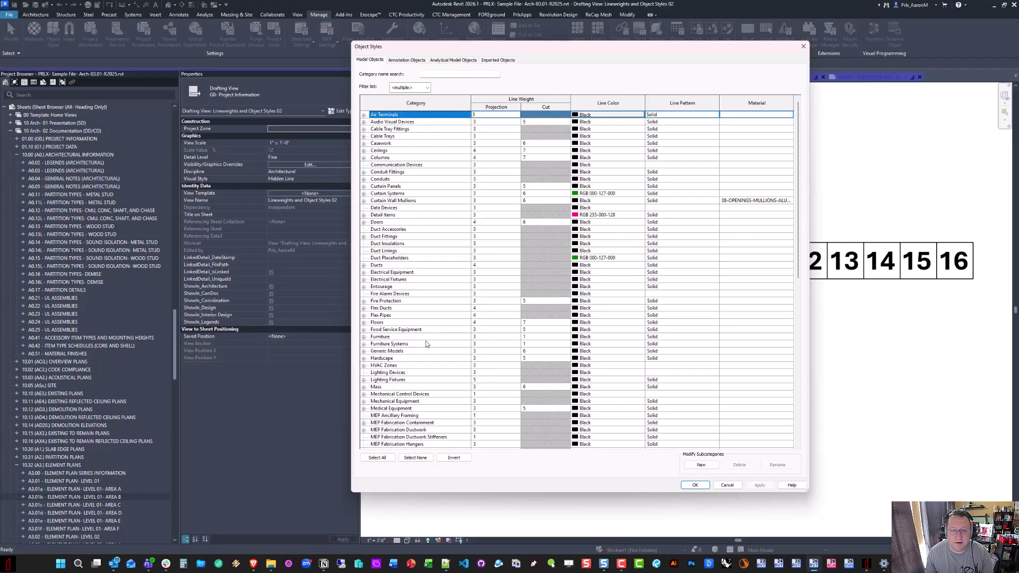
{"action": "scroll", "coordinate": [425, 345], "scroll_direction": "down", "scroll_amount": 6}
{"action": "scroll", "coordinate": [425, 345], "scroll_direction": "down", "scroll_amount": 8}
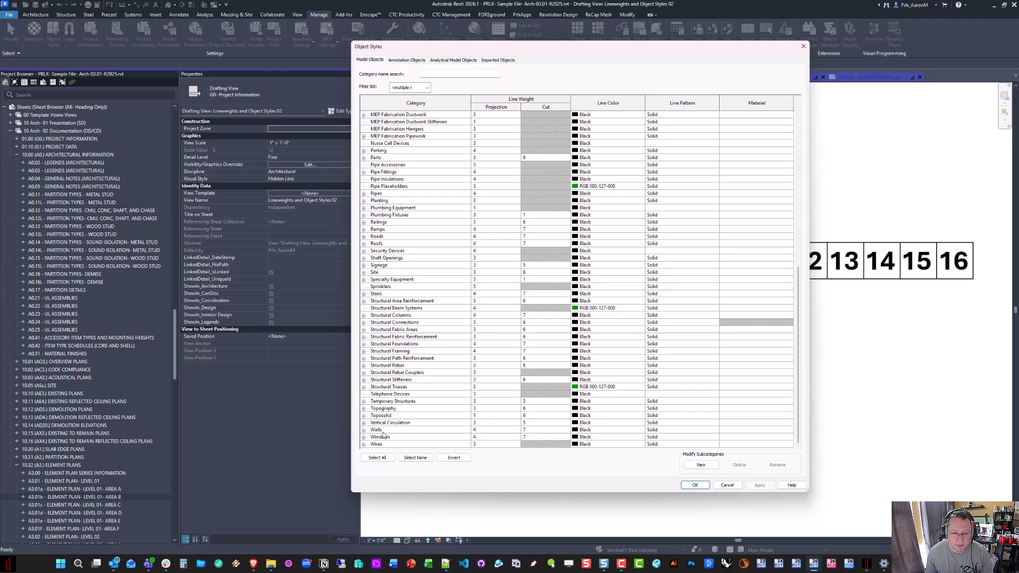
{"action": "left_click", "coordinate": [490, 432]}
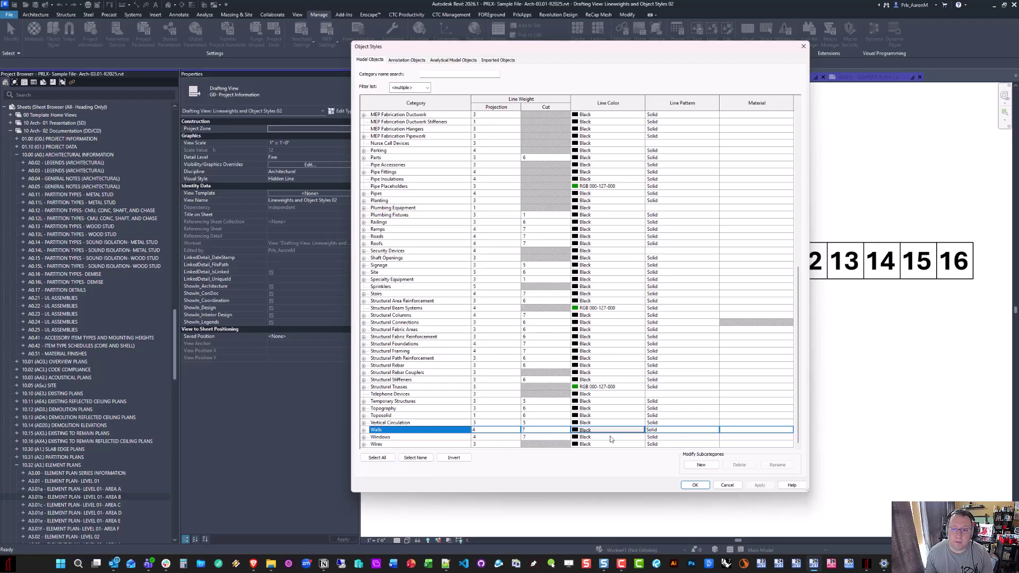
{"action": "scroll", "coordinate": [563, 328], "scroll_direction": "up", "scroll_amount": 4}
{"action": "scroll", "coordinate": [563, 328], "scroll_direction": "up", "scroll_amount": 8}
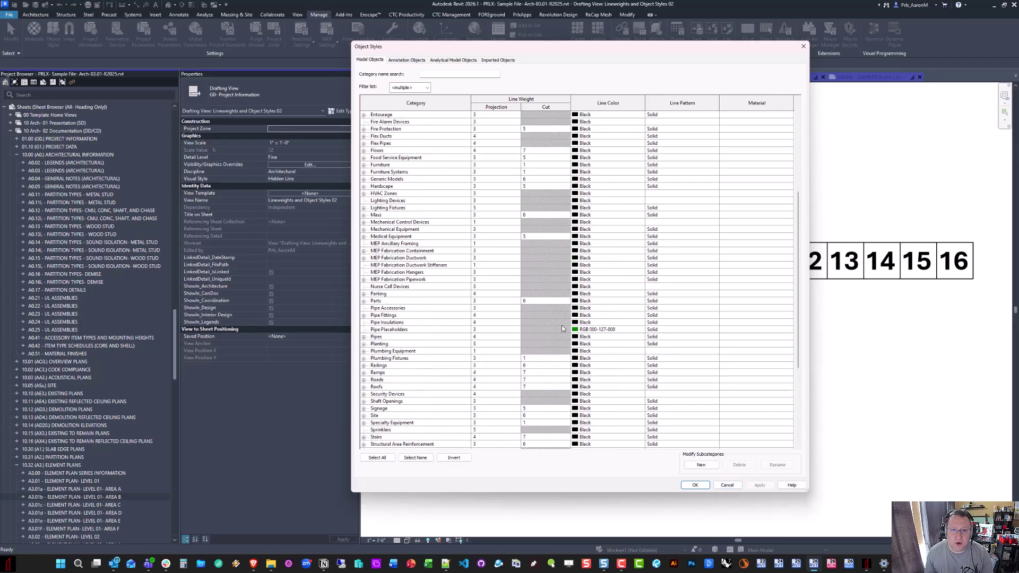
{"action": "scroll", "coordinate": [563, 329], "scroll_direction": "up", "scroll_amount": 3}
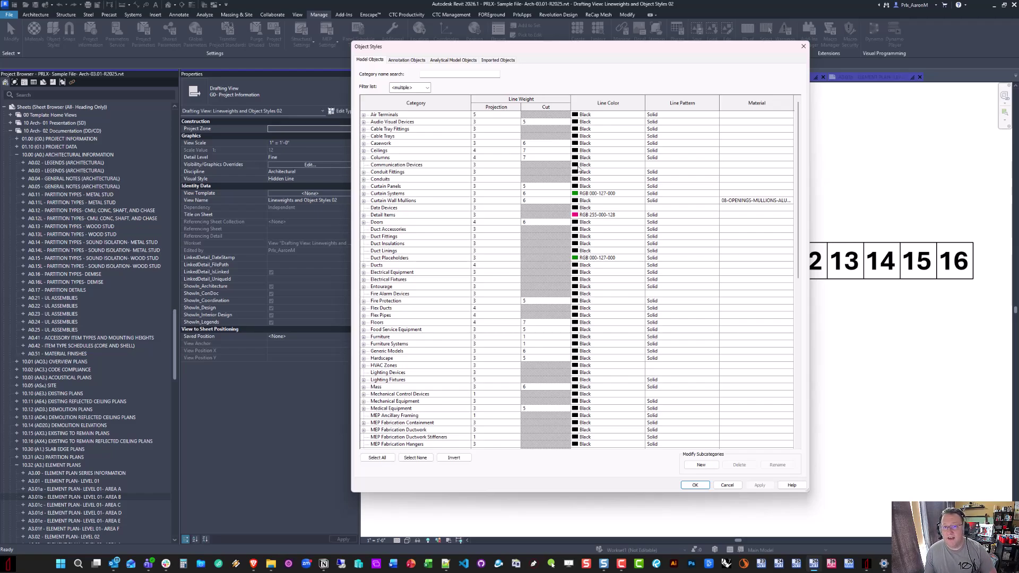
{"action": "left_click", "coordinate": [733, 485]}
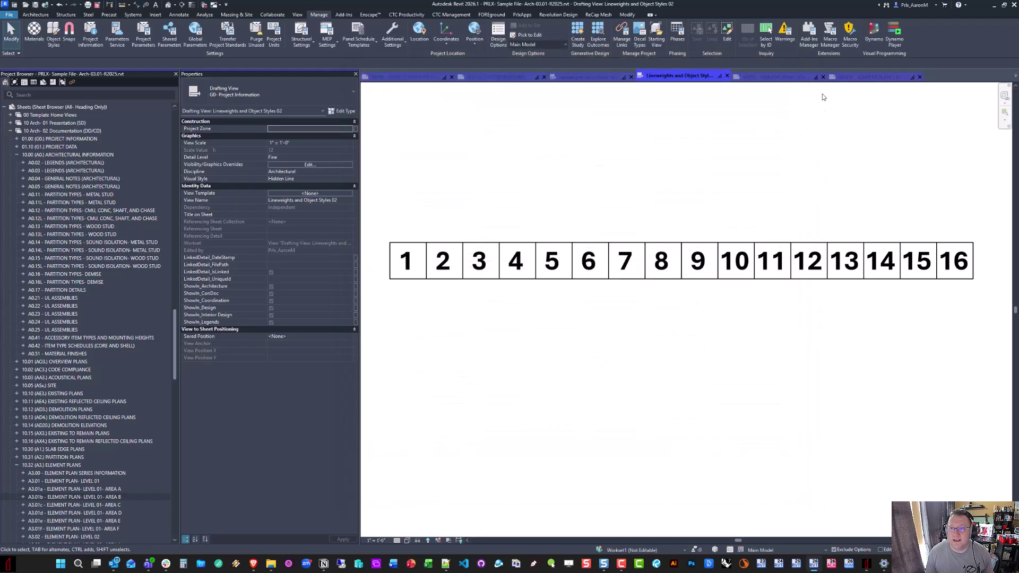
Open sheet A20.01 Exterior Elevations and activate the north elevation viewport near the ground-floor brick wall
{"action": "left_click", "coordinate": [494, 76]}
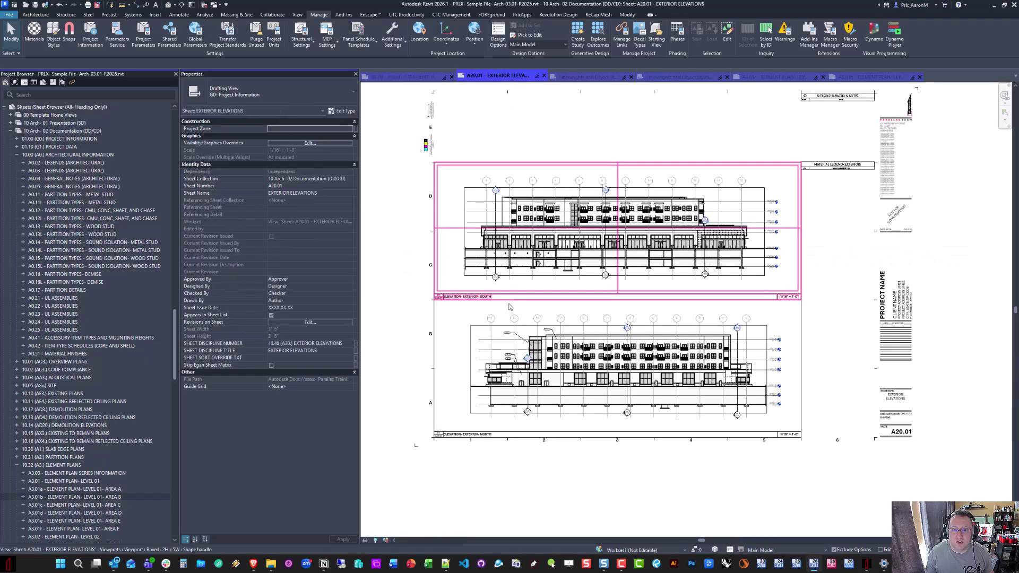
{"action": "scroll", "coordinate": [533, 403], "scroll_direction": "up", "scroll_amount": 8}
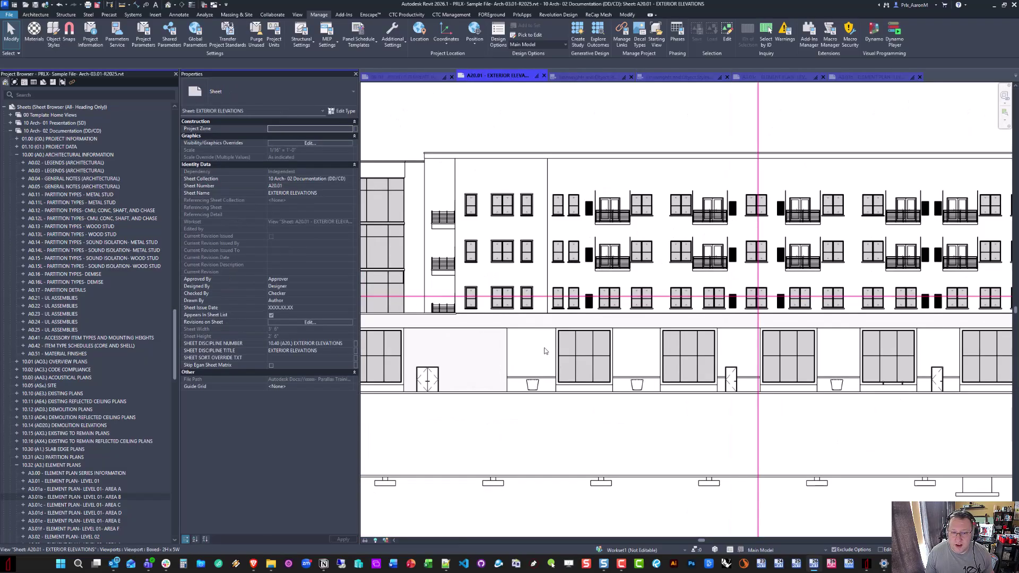
{"action": "scroll", "coordinate": [532, 436], "scroll_direction": "down", "scroll_amount": 2}
{"action": "scroll", "coordinate": [557, 357], "scroll_direction": "up", "scroll_amount": 2}
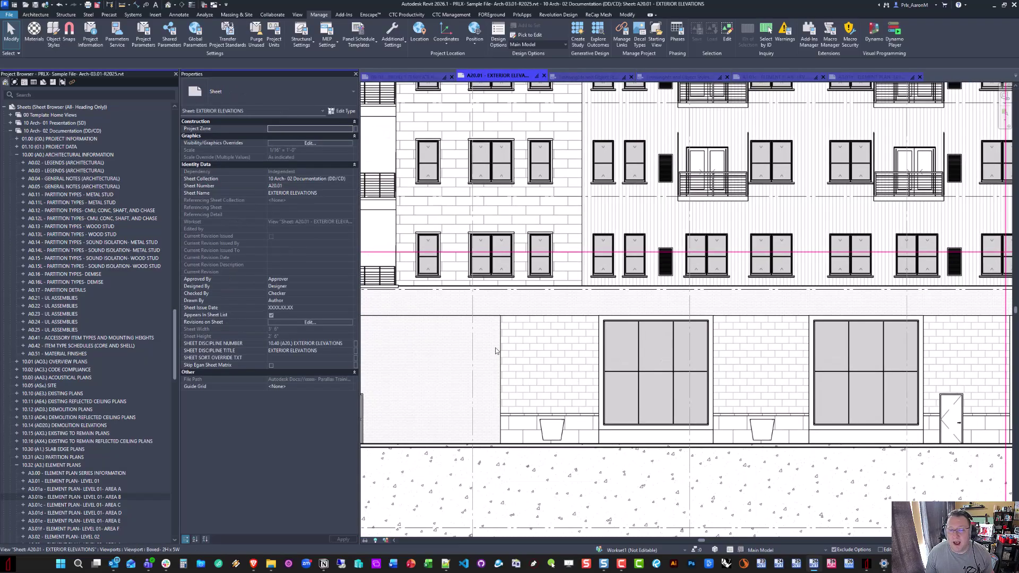
{"action": "scroll", "coordinate": [519, 396], "scroll_direction": "down", "scroll_amount": 1}
{"action": "scroll", "coordinate": [512, 398], "scroll_direction": "up", "scroll_amount": 3}
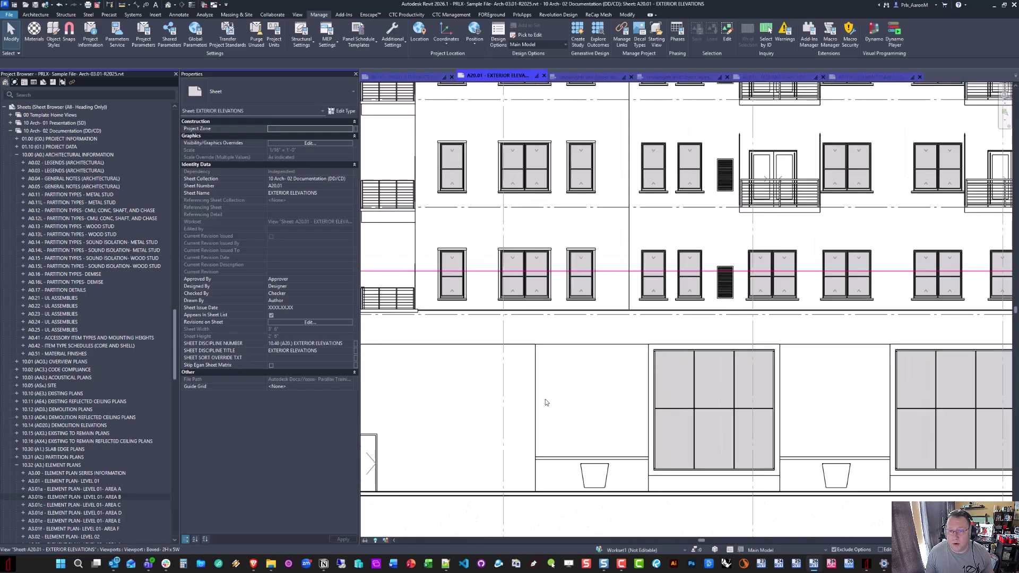
{"action": "left_click", "coordinate": [700, 232]}
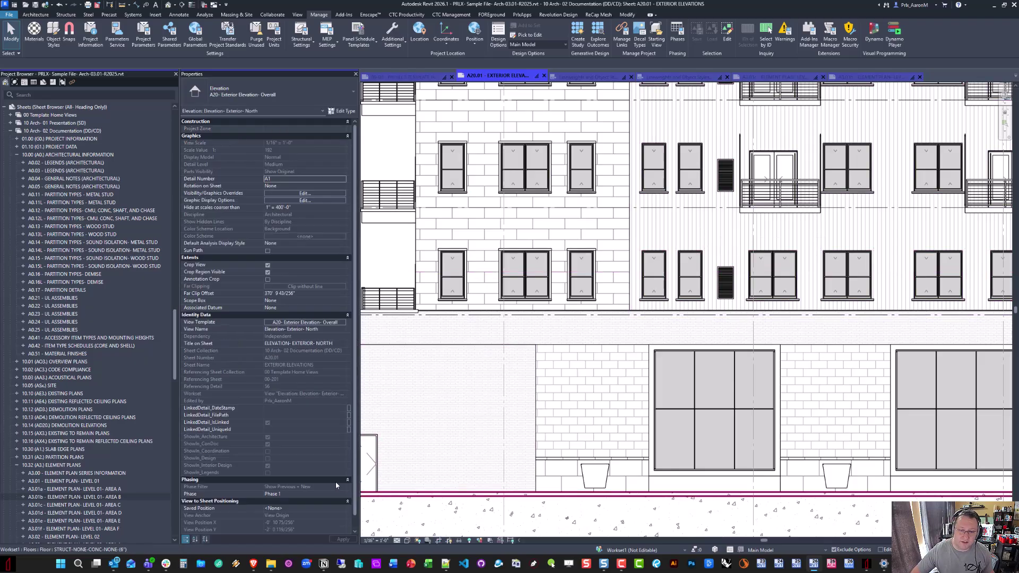
{"action": "scroll", "coordinate": [525, 419], "scroll_direction": "up", "scroll_amount": 3}
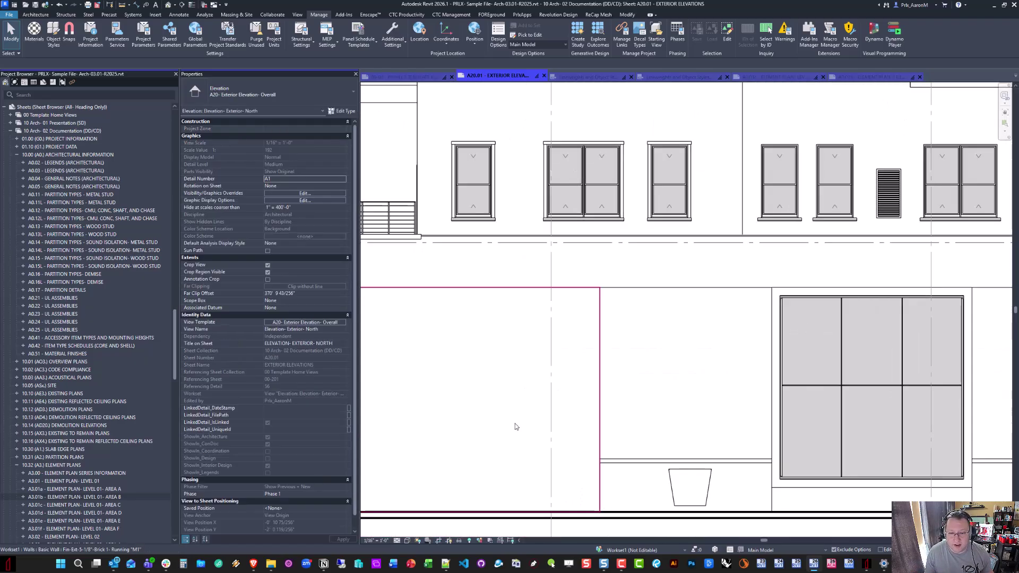
Override the Walls category's surface foreground pattern color to red in the A20- Exterior Elevation- Overall view template
{"action": "left_click", "coordinate": [327, 327]}
{"action": "left_click", "coordinate": [337, 253]}
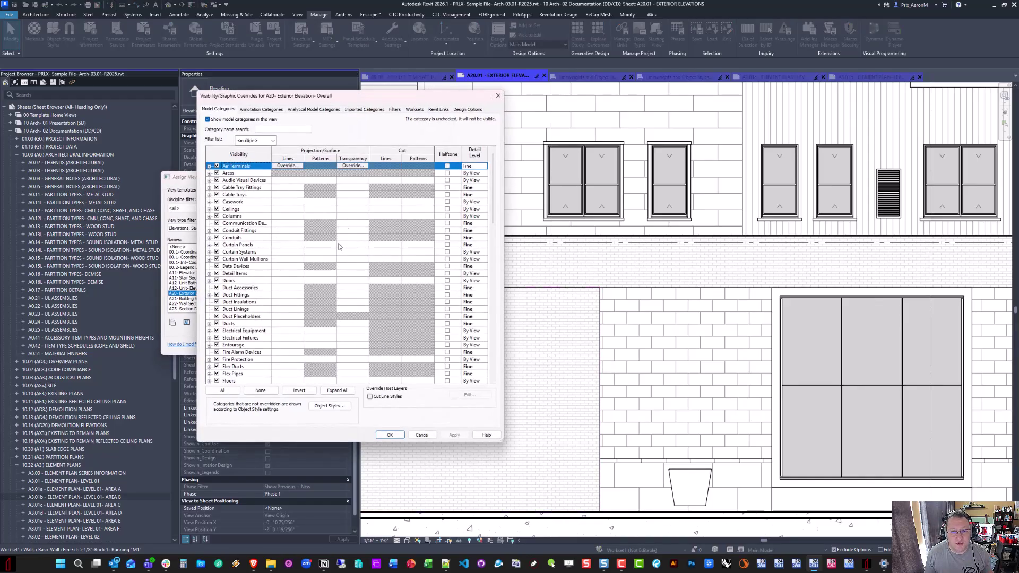
{"action": "left_click_drag", "start_coordinate": [382, 98], "coordinate": [299, 98]}
{"action": "left_click_drag", "start_coordinate": [410, 166], "coordinate": [409, 351]}
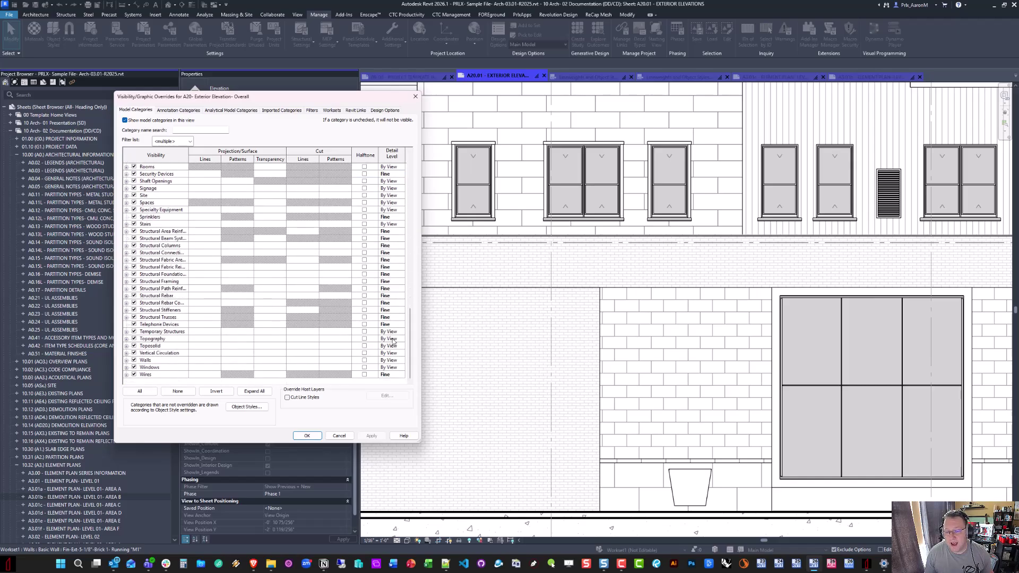
{"action": "left_click", "coordinate": [157, 362]}
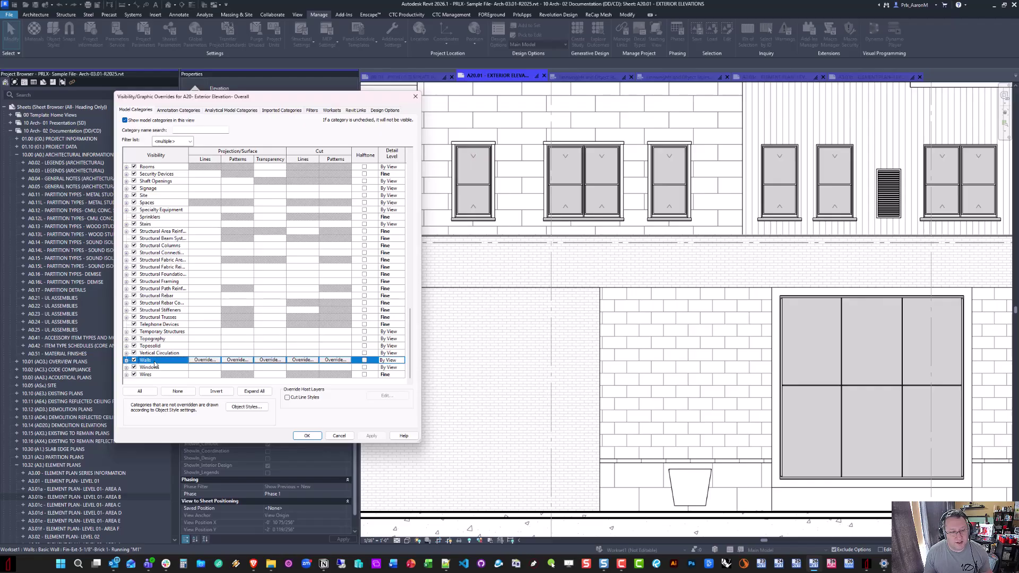
{"action": "left_click", "coordinate": [237, 360]}
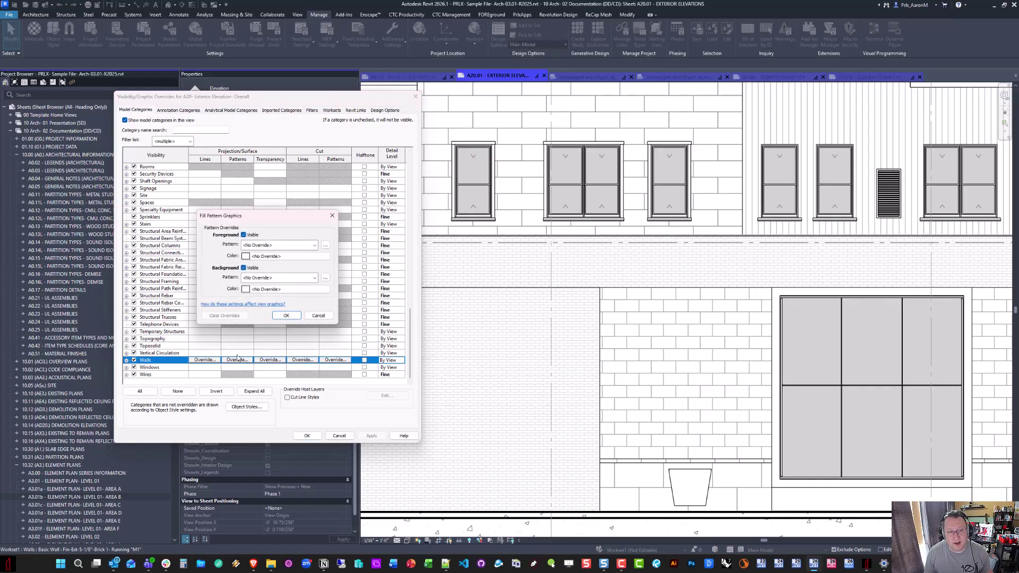
{"action": "left_click", "coordinate": [282, 257]}
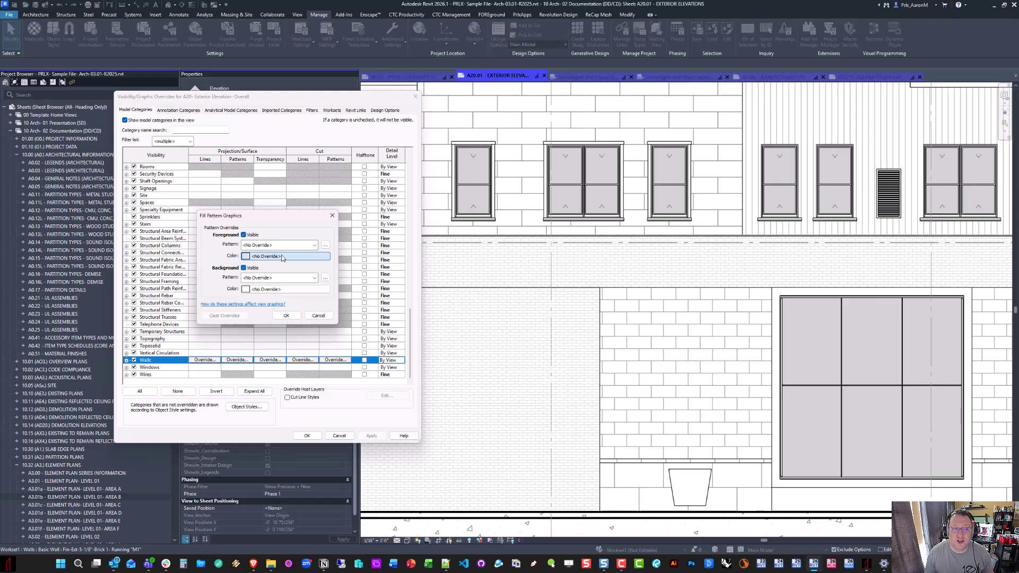
{"action": "left_click", "coordinate": [184, 221]}
{"action": "left_click", "coordinate": [299, 339]}
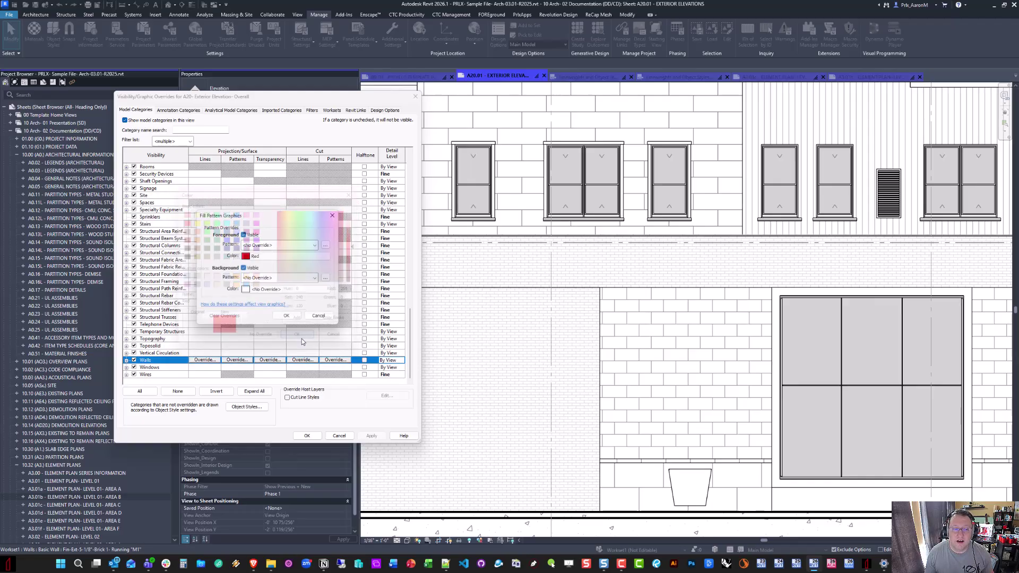
{"action": "left_click", "coordinate": [292, 321]}
{"action": "left_click", "coordinate": [307, 436]}
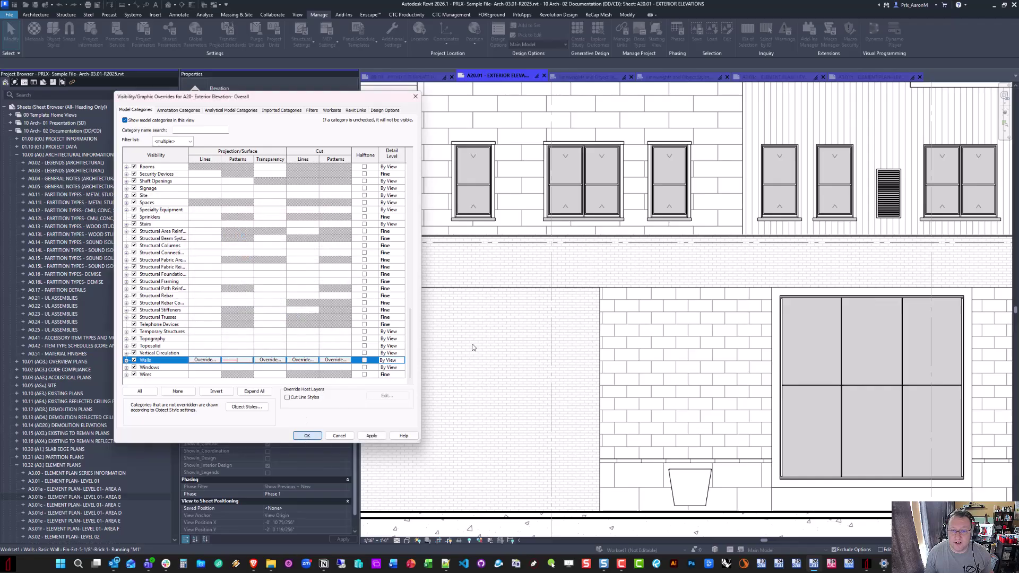
{"action": "left_click", "coordinate": [335, 348]}
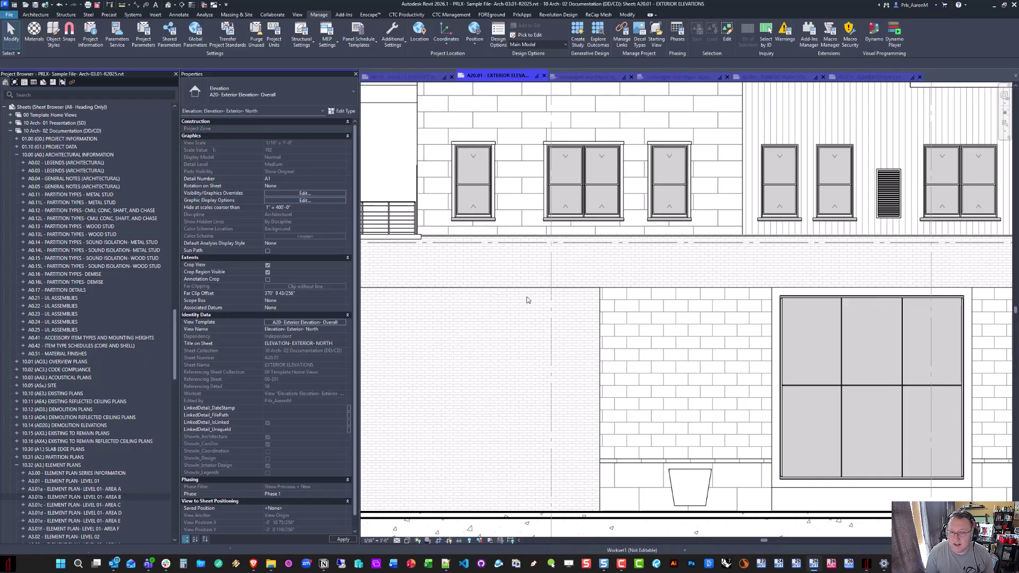
Set model line weight 1 for the 1/16" = 1'-0" scale to 0.02 and apply it to the elevation
{"action": "scroll", "coordinate": [527, 300], "scroll_direction": "up", "scroll_amount": 1}
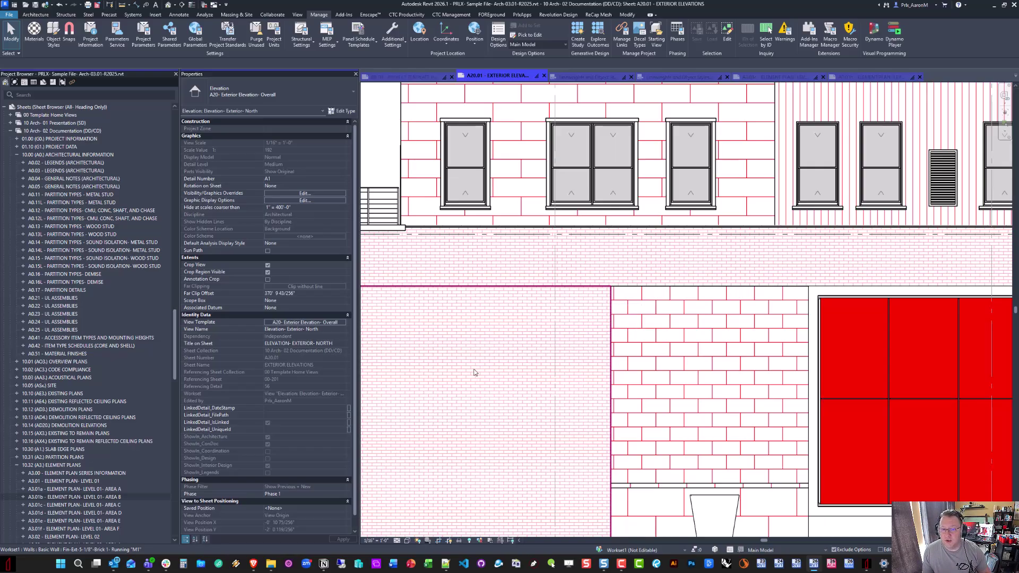
{"action": "scroll", "coordinate": [472, 372], "scroll_direction": "down", "scroll_amount": 1}
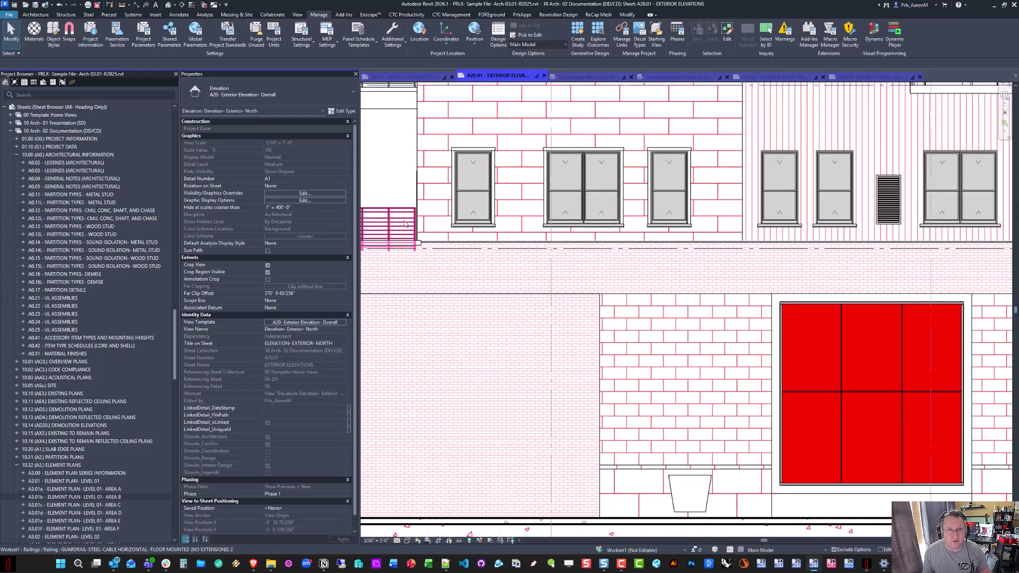
{"action": "left_click", "coordinate": [396, 31]}
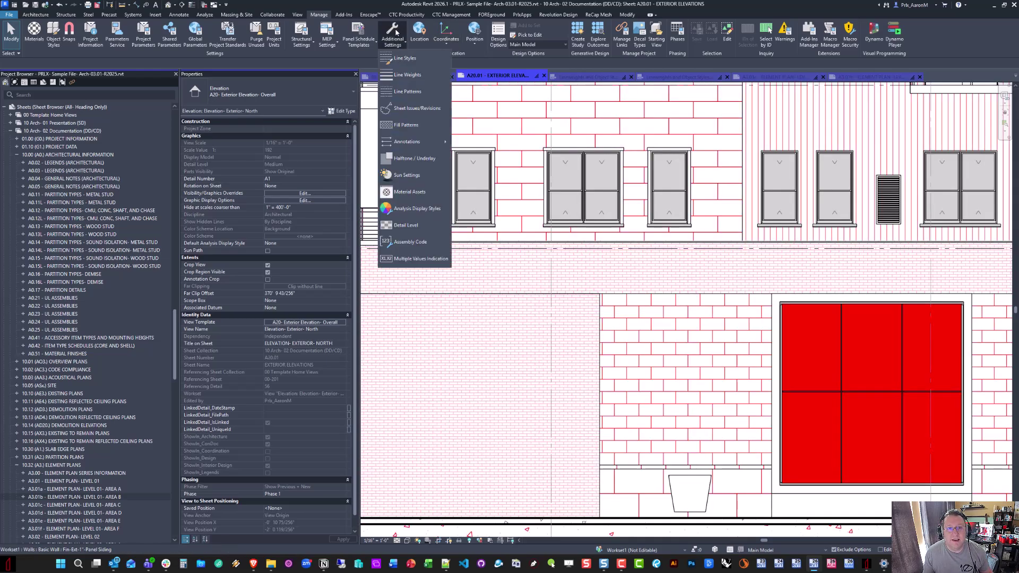
{"action": "left_click", "coordinate": [407, 75]}
{"action": "left_click_drag", "start_coordinate": [440, 115], "coordinate": [217, 140]}
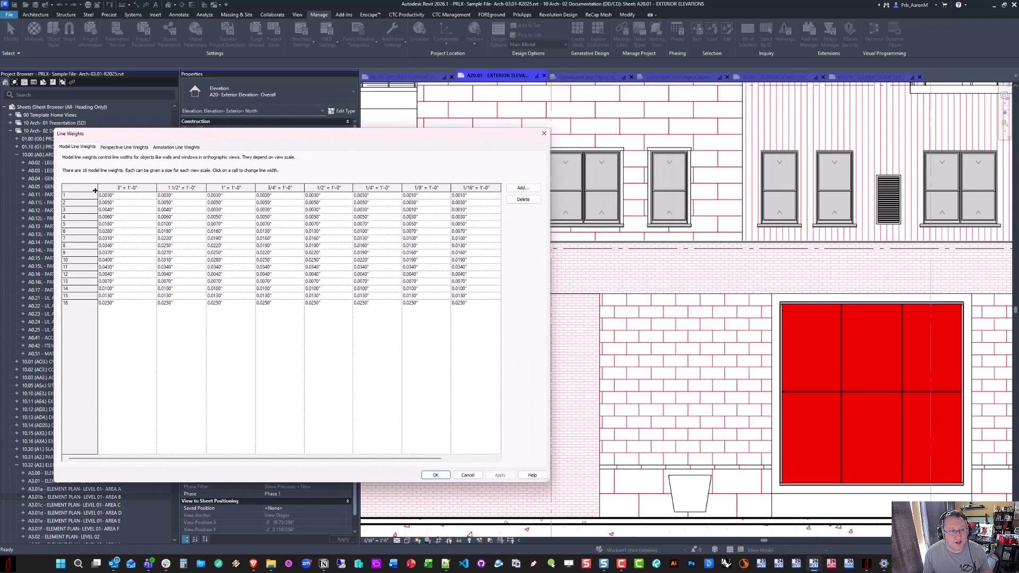
{"action": "left_click_drag", "start_coordinate": [550, 203], "coordinate": [413, 203]}
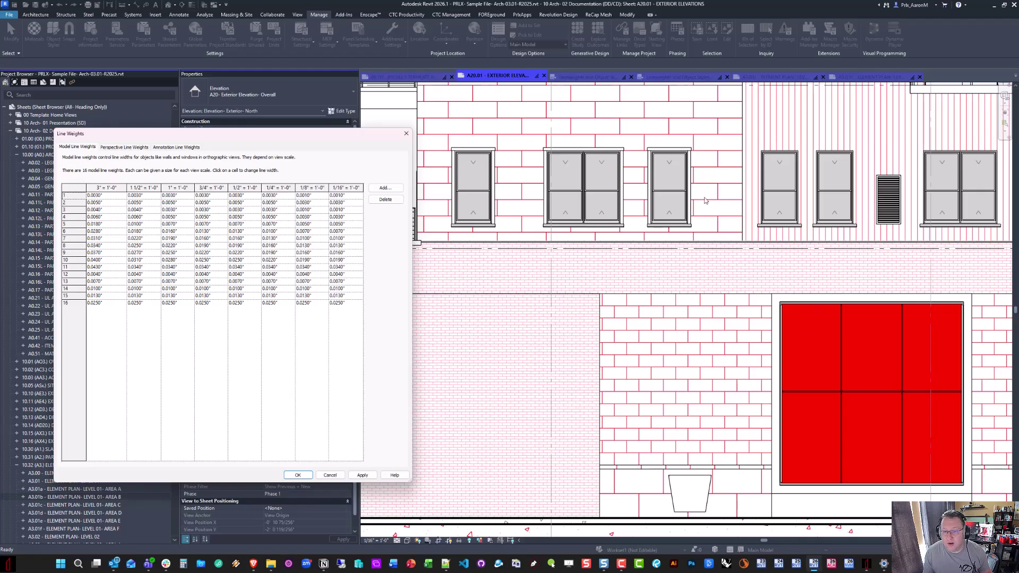
{"action": "left_click", "coordinate": [347, 197]}
{"action": "left_click_drag", "start_coordinate": [347, 196], "coordinate": [335, 197]}
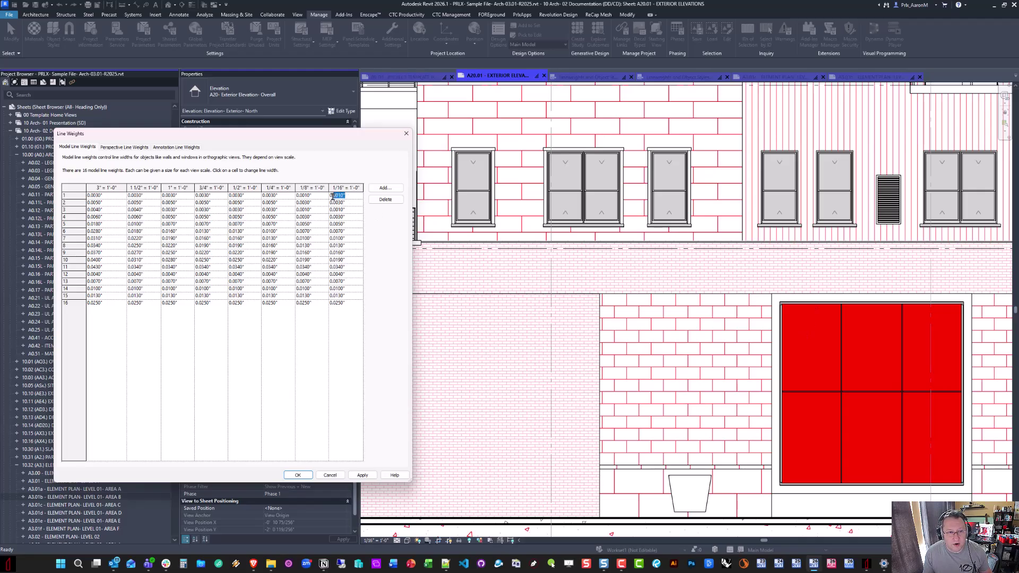
{"action": "type", "text": "02"}
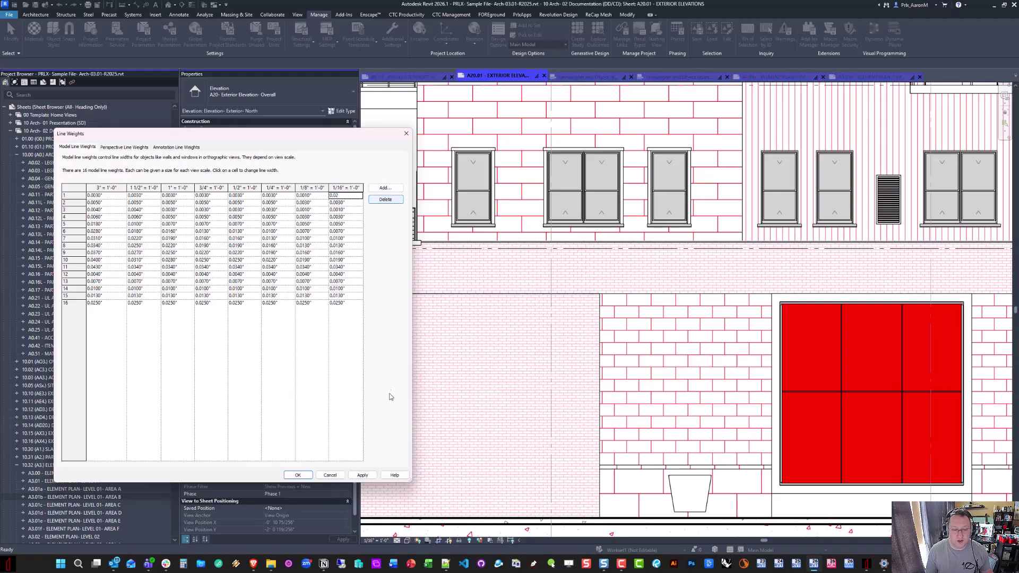
{"action": "left_click", "coordinate": [363, 475]}
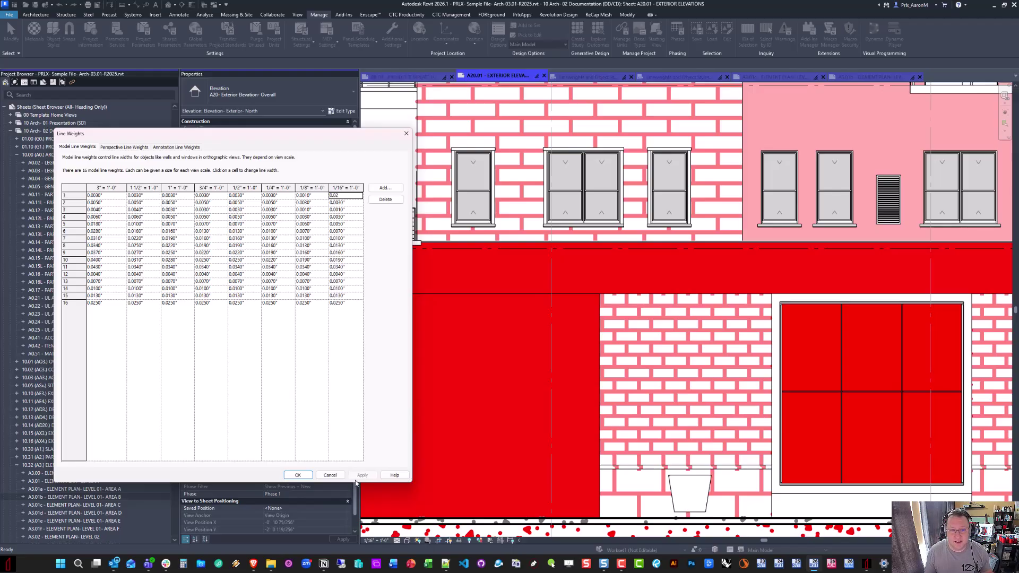
{"action": "left_click", "coordinate": [298, 475]}
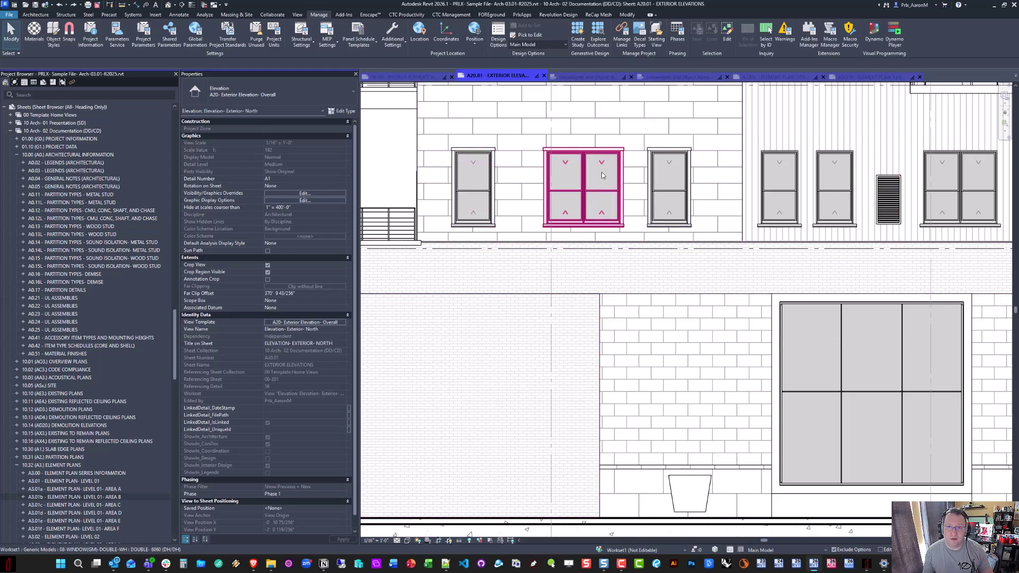
Review the model categories' line weights in Object Styles, close it without changes and dismiss the save reminder without saving
{"action": "left_click", "coordinate": [392, 39]}
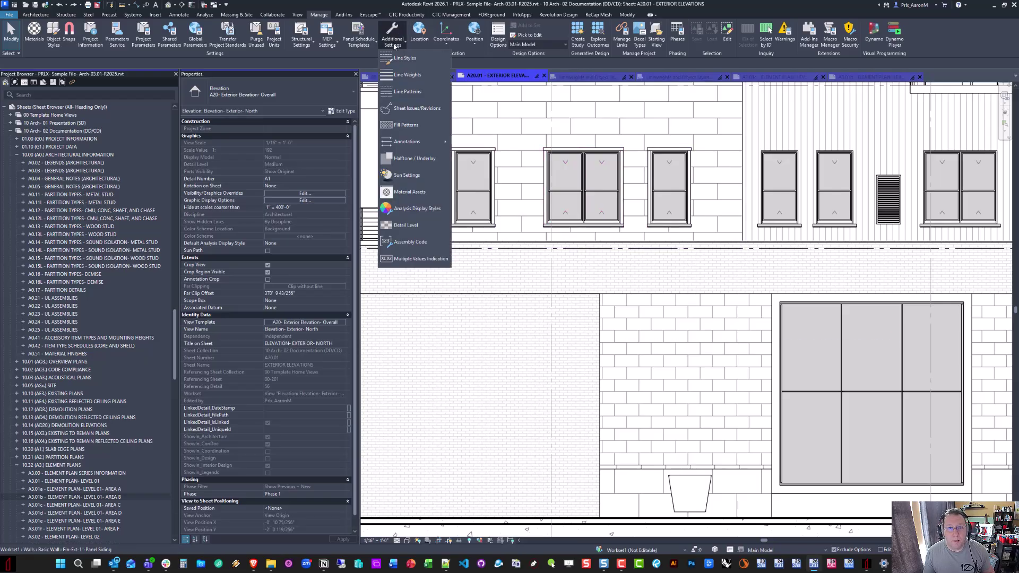
{"action": "left_click", "coordinate": [57, 36]}
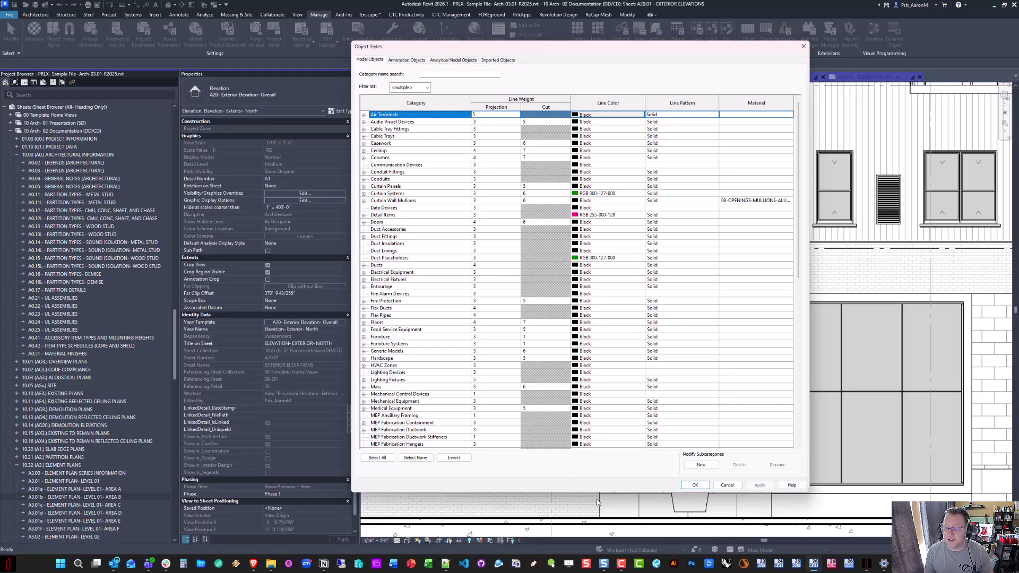
{"action": "left_click", "coordinate": [727, 486]}
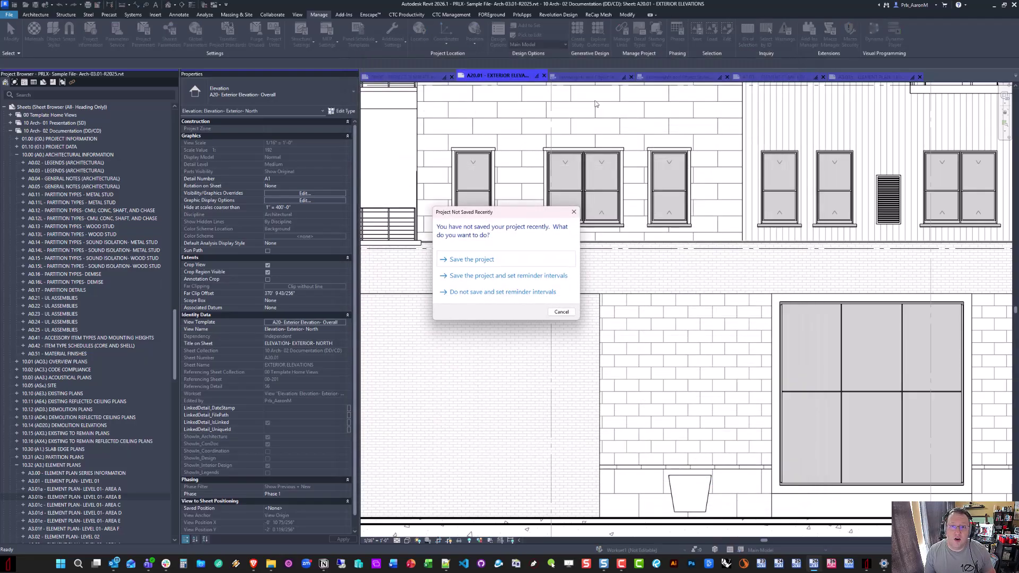
{"action": "left_click", "coordinate": [562, 312]}
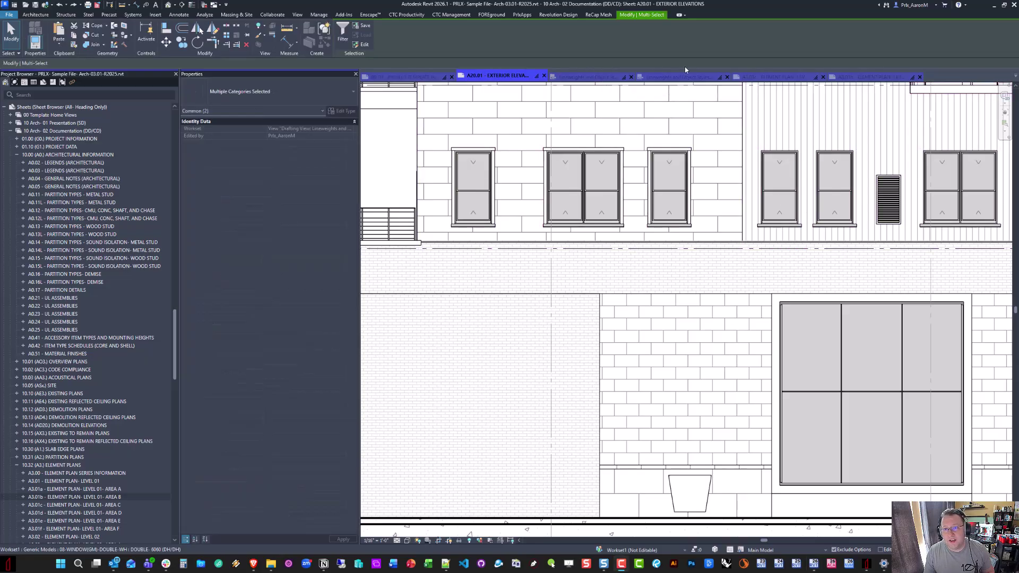
Paste the copied Reserved label and dashed divider line into the Lineweights and Object Styles 02 drafting view, aligned to the current view
{"action": "left_click", "coordinate": [687, 79]}
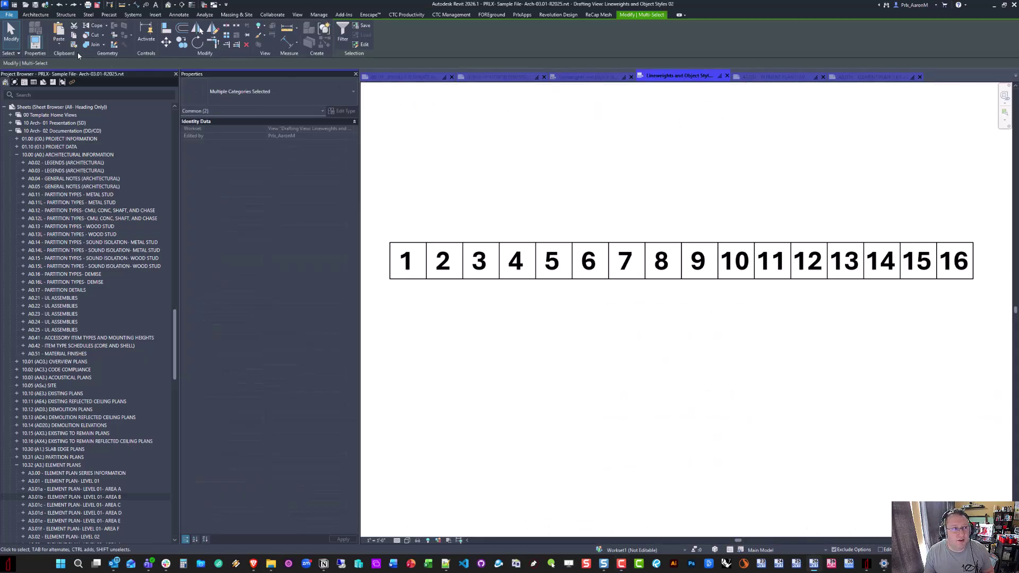
{"action": "left_click", "coordinate": [59, 42]}
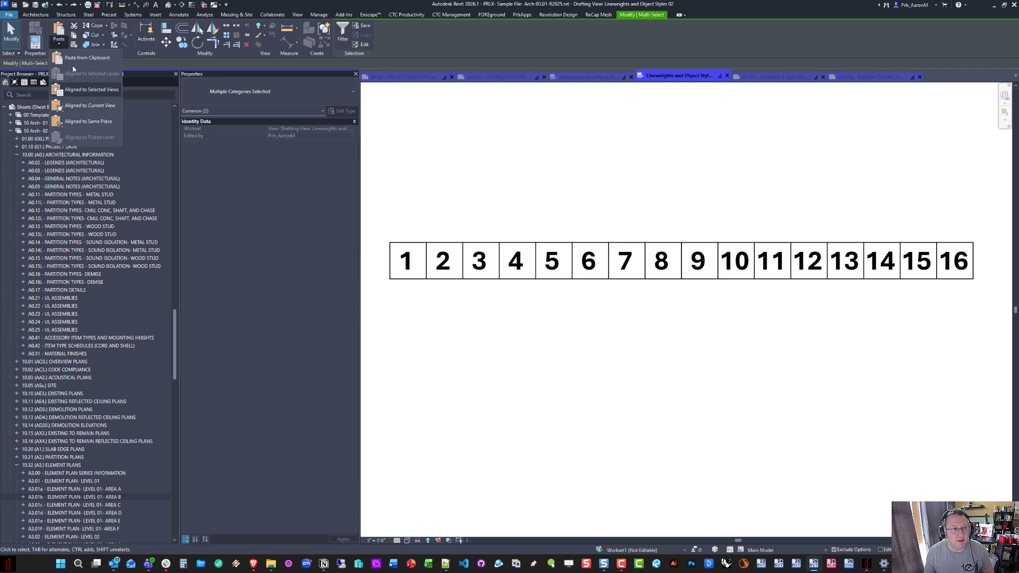
{"action": "left_click", "coordinate": [81, 109]}
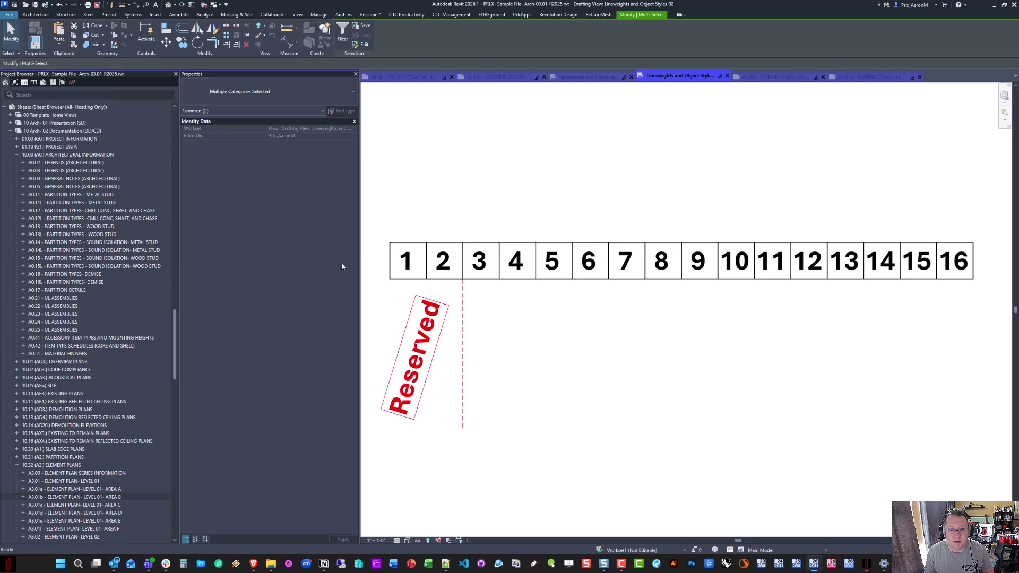
{"action": "left_click", "coordinate": [485, 414]}
{"action": "middle_click_drag", "start_coordinate": [512, 415], "coordinate": [518, 388]}
{"action": "scroll", "coordinate": [528, 373], "scroll_direction": "down", "scroll_amount": 1}
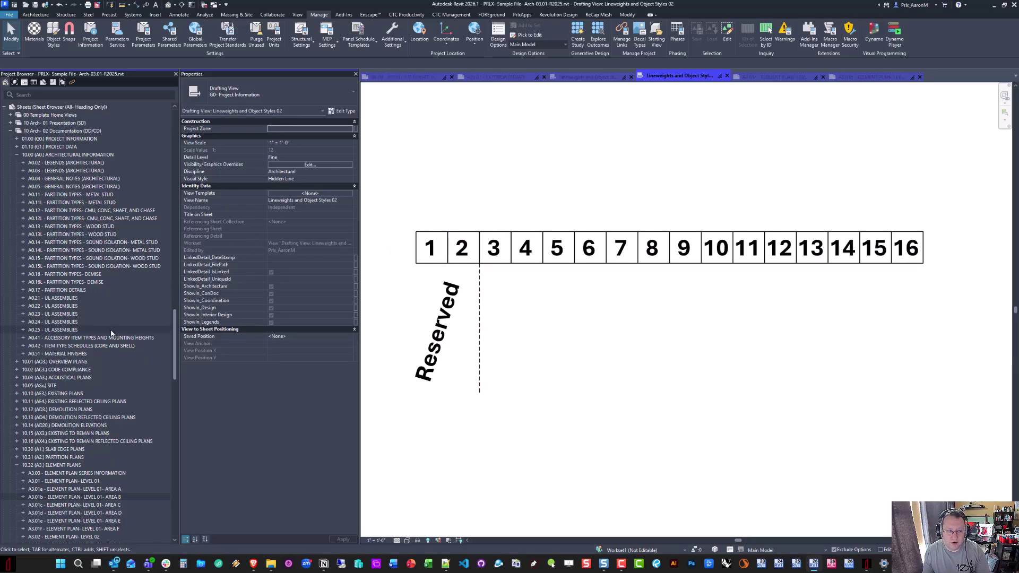
Open sheet A4.01b Reflected Ceiling Plan - Level 01 - Area B and activate its ceiling plan viewport
{"action": "scroll", "coordinate": [112, 334], "scroll_direction": "down", "scroll_amount": 5}
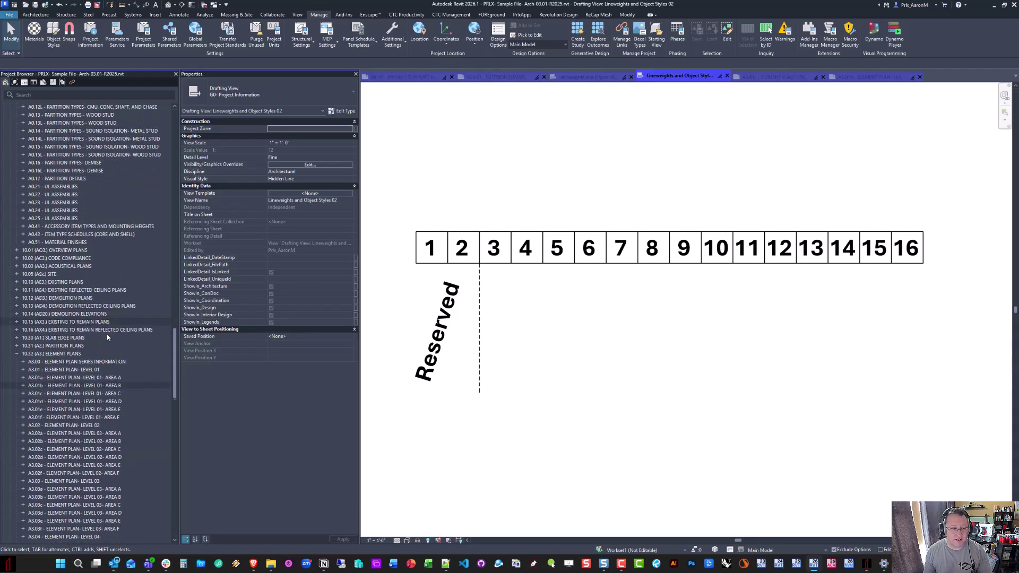
{"action": "scroll", "coordinate": [108, 337], "scroll_direction": "down", "scroll_amount": 1}
{"action": "double_click", "coordinate": [68, 322]}
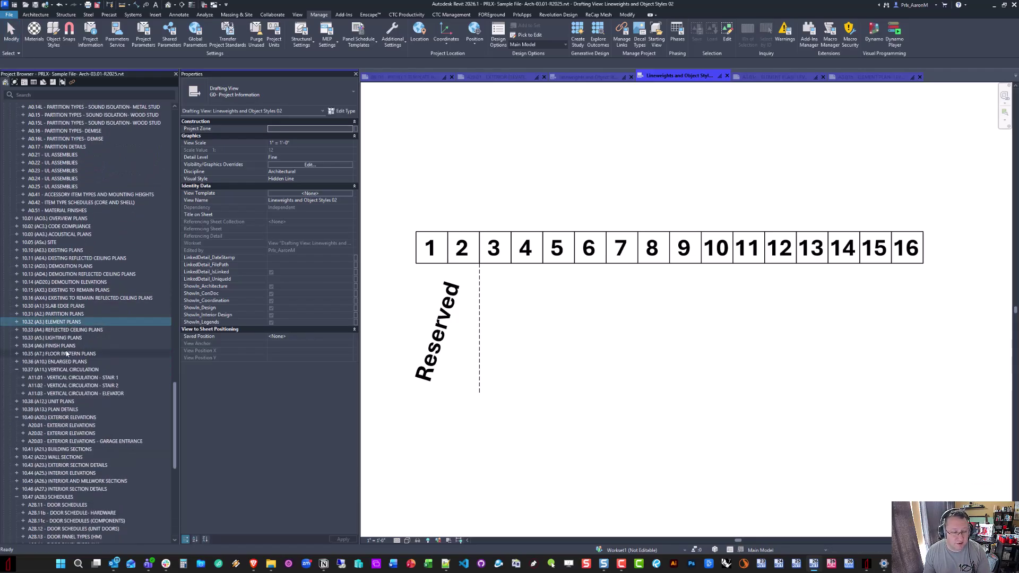
{"action": "double_click", "coordinate": [69, 330]}
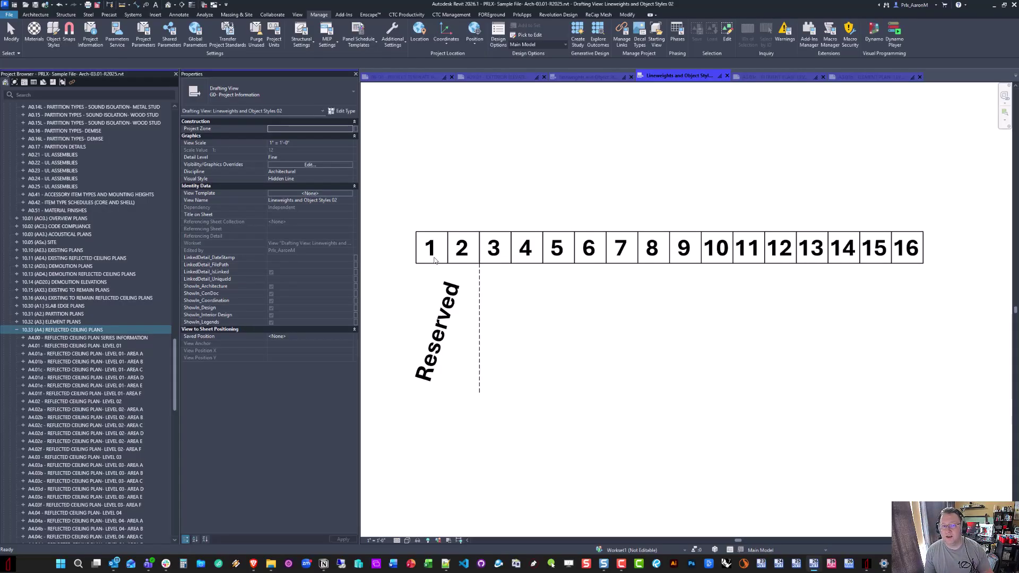
{"action": "left_click", "coordinate": [129, 363]}
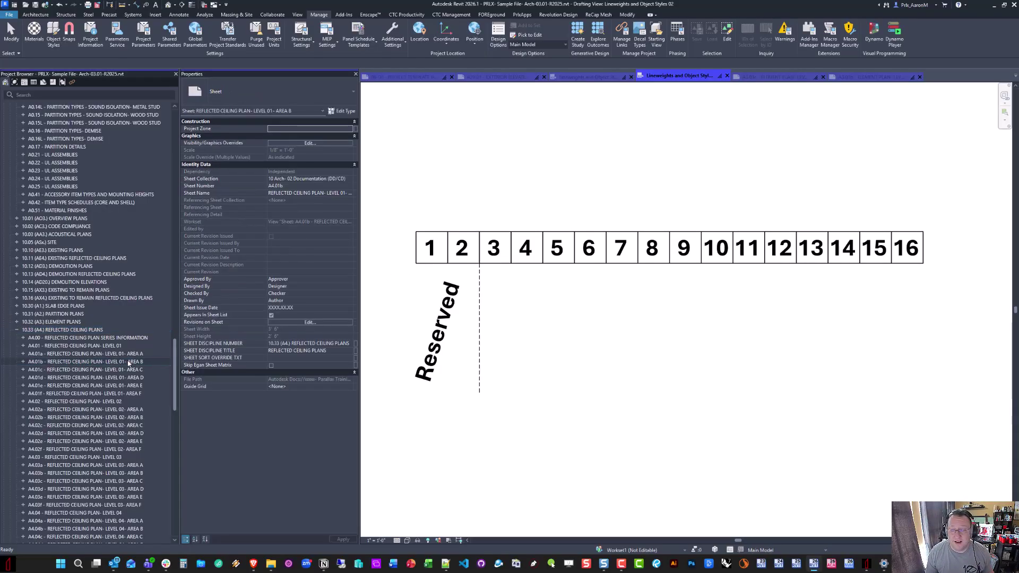
{"action": "double_click", "coordinate": [127, 361]}
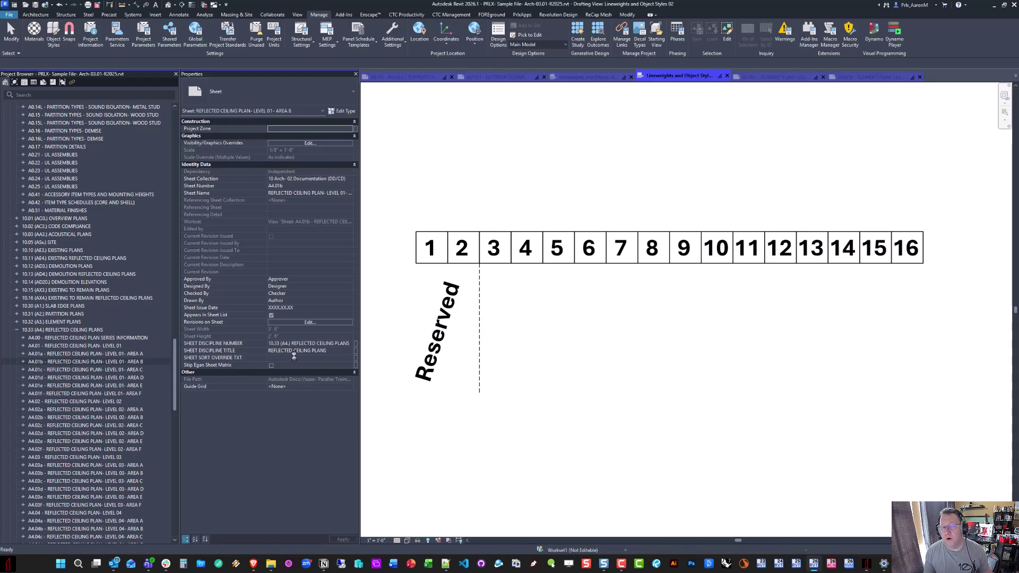
{"action": "scroll", "coordinate": [692, 369], "scroll_direction": "up", "scroll_amount": 6}
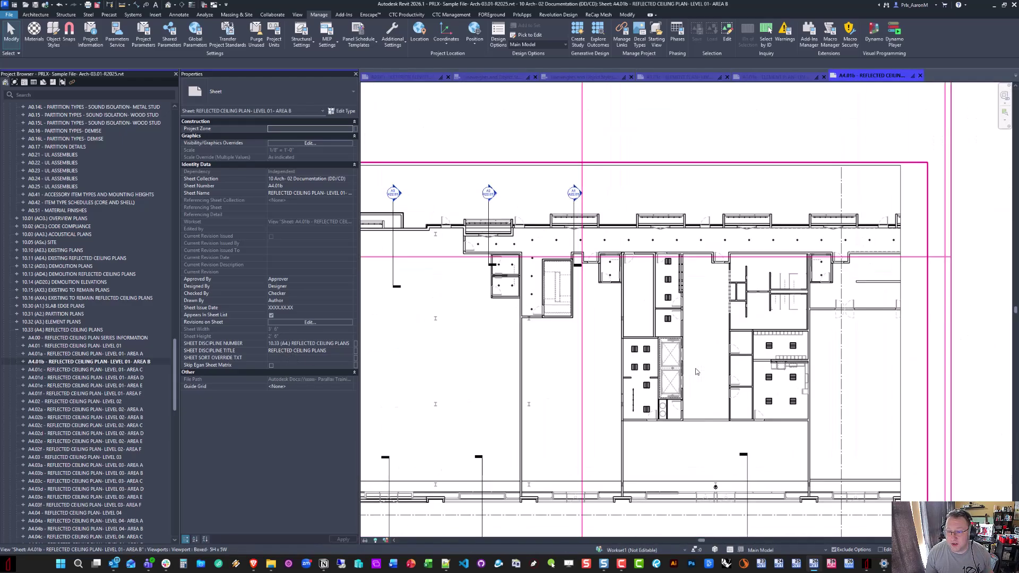
{"action": "middle_click_drag", "start_coordinate": [658, 369], "coordinate": [612, 371]}
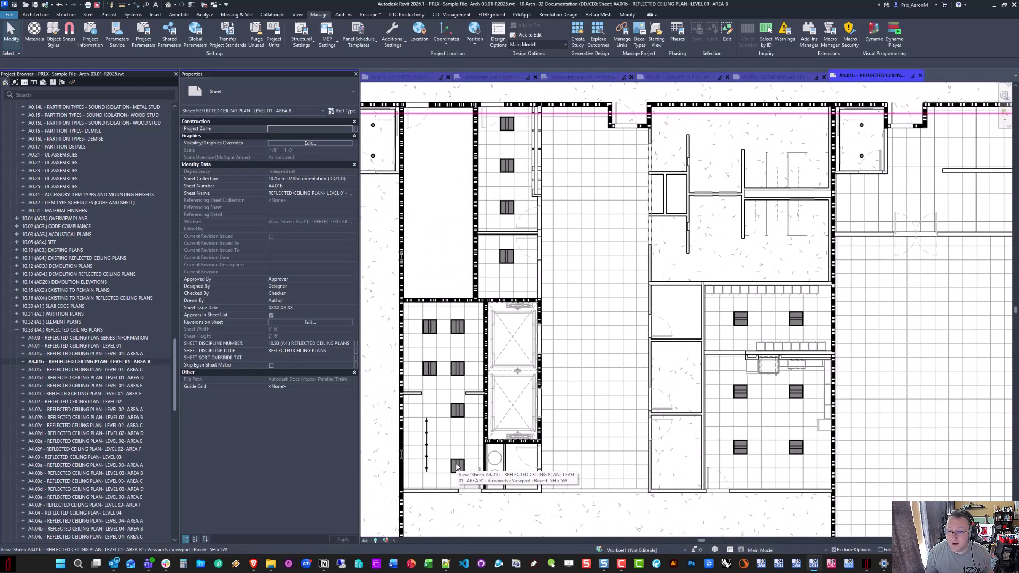
{"action": "left_click", "coordinate": [585, 291]}
{"action": "double_click", "coordinate": [364, 366]}
Inspect the Ceilings category's surface pattern override in the A4- RCP- Partial view template and close without changes
{"action": "left_click", "coordinate": [315, 352]}
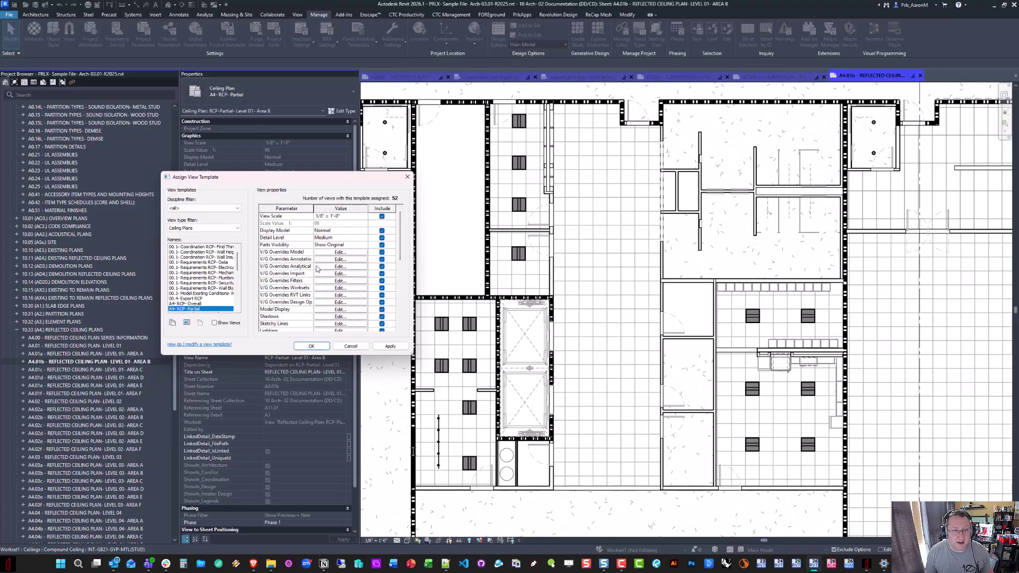
{"action": "left_click", "coordinate": [334, 253]}
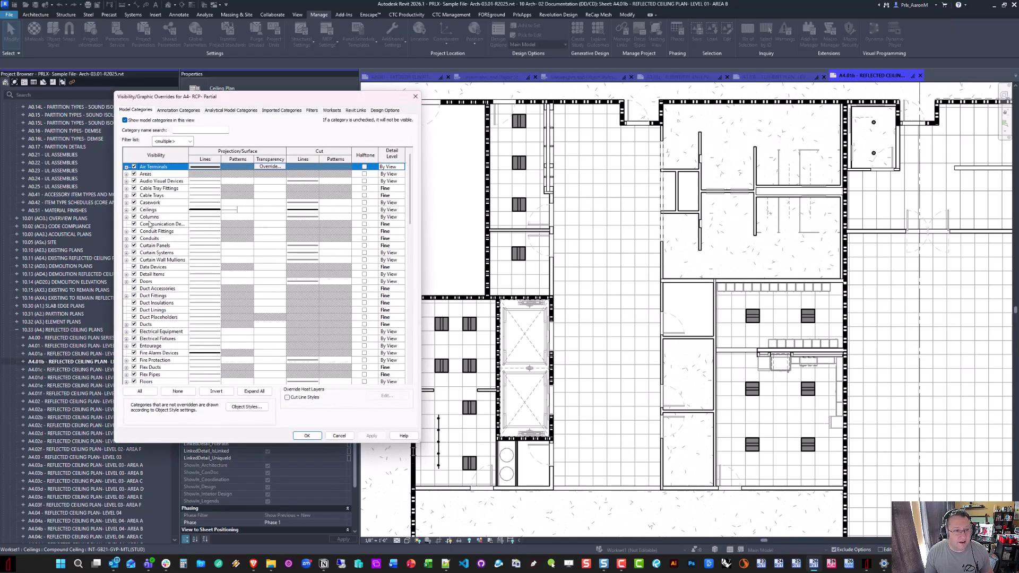
{"action": "left_click", "coordinate": [232, 211]}
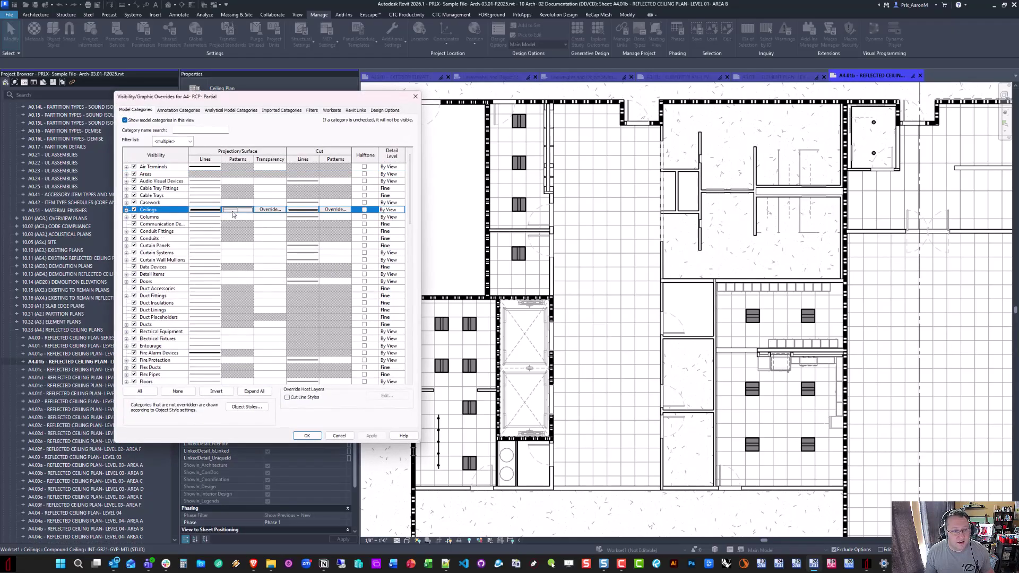
{"action": "left_click", "coordinate": [234, 210]}
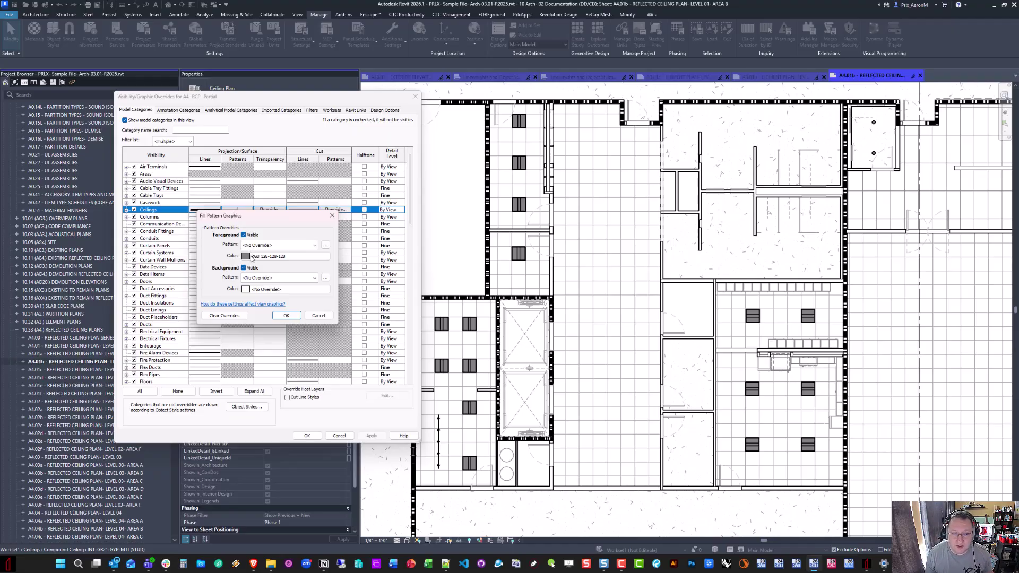
{"action": "key", "text": "Escape"}
{"action": "key", "text": "Escape"}
{"action": "key", "text": "Escape"}
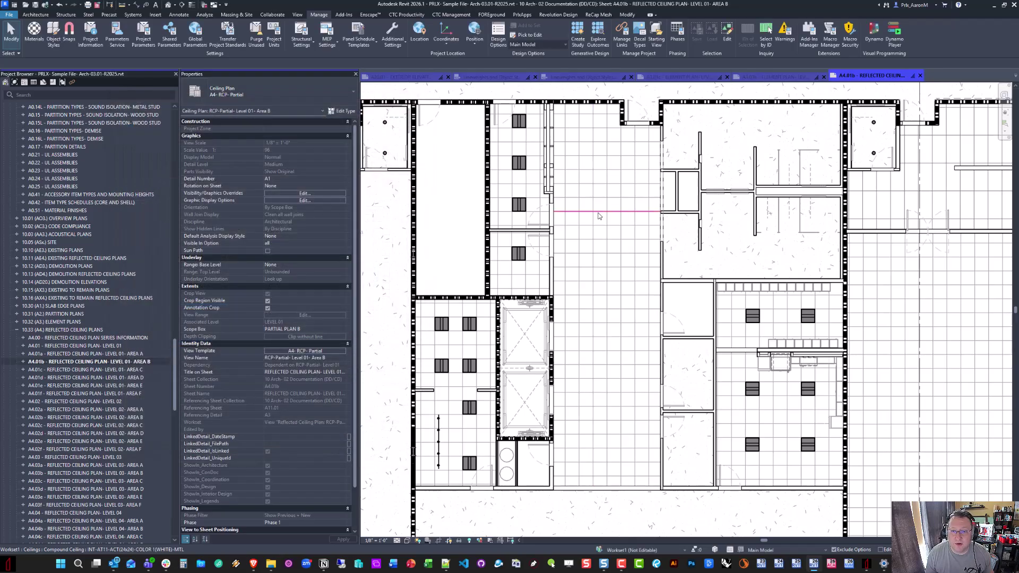
Check the view-specific surface pattern override options of the large central tile-grid ceiling, leaving them unchanged
{"action": "left_click", "coordinate": [631, 184]}
{"action": "right_click", "coordinate": [630, 191]}
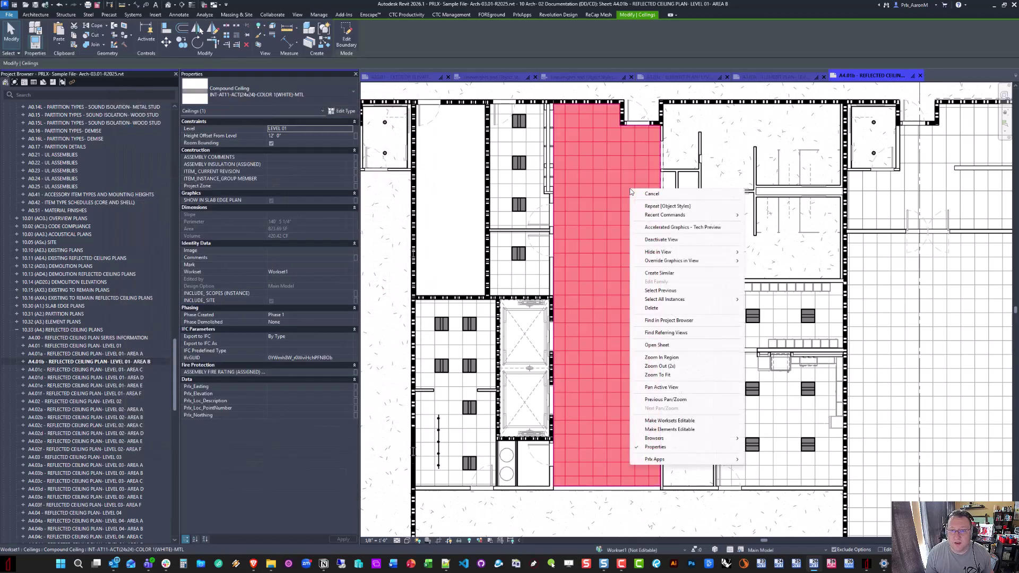
{"action": "left_click", "coordinate": [579, 274]}
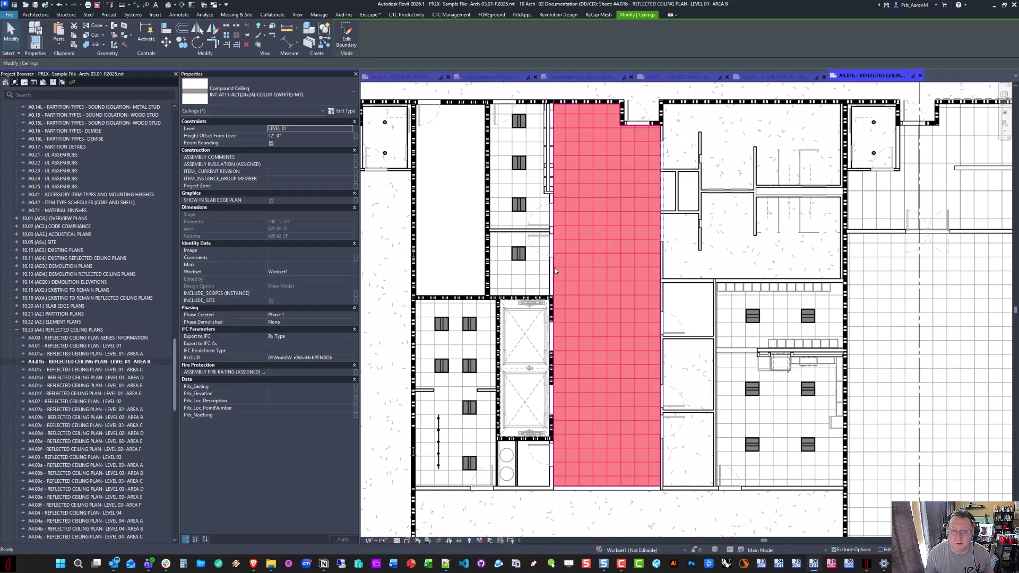
{"action": "left_click_drag", "start_coordinate": [515, 161], "coordinate": [282, 155]}
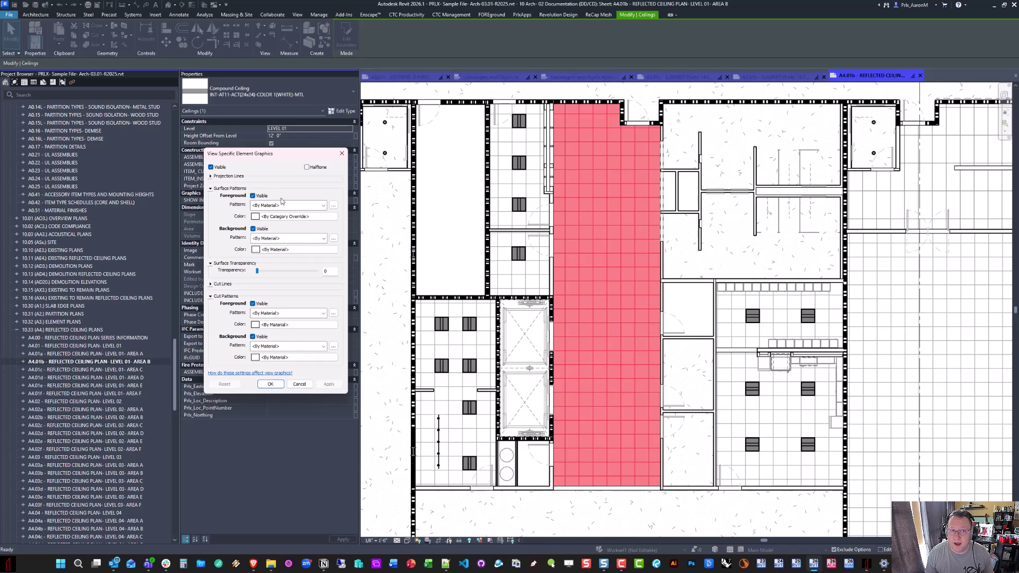
{"action": "left_click", "coordinate": [342, 154]}
{"action": "key", "text": "Escape"}
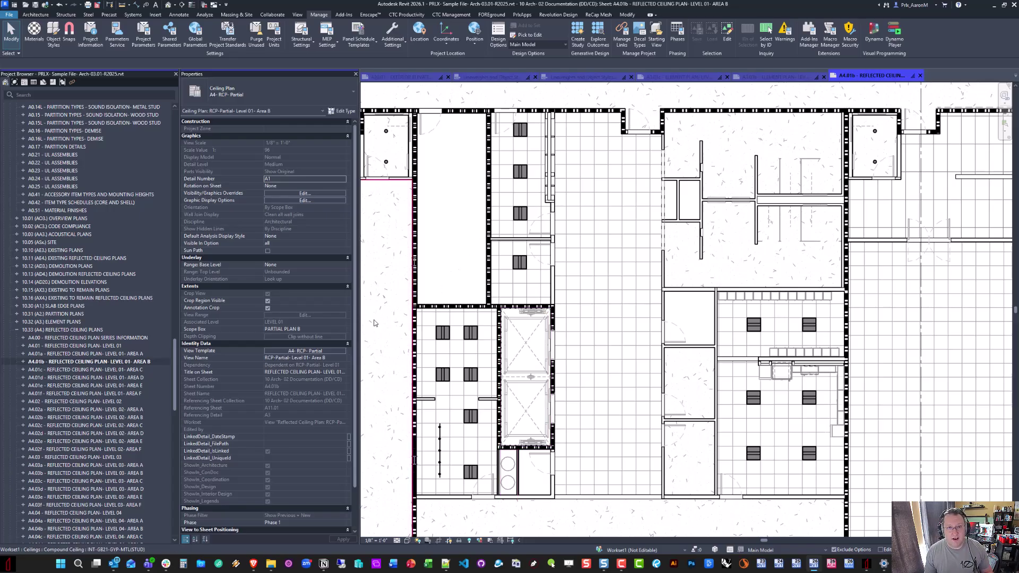
Set model line weight 2 for the 1/8" = 1'-0" scale to 0.02 and apply it to the ceiling plan
{"action": "left_click", "coordinate": [392, 40]}
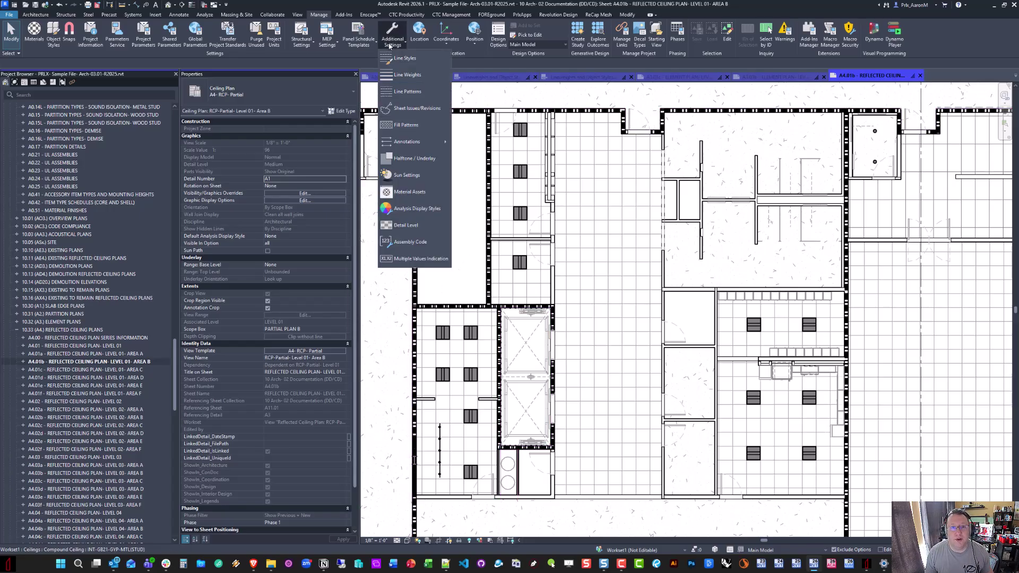
{"action": "left_click", "coordinate": [416, 94]}
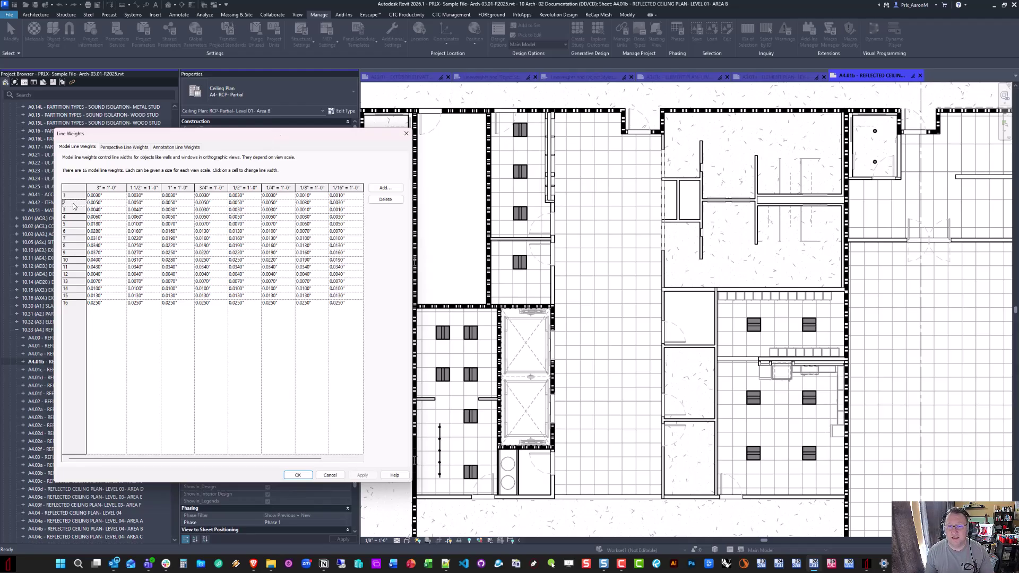
{"action": "left_click", "coordinate": [317, 203]}
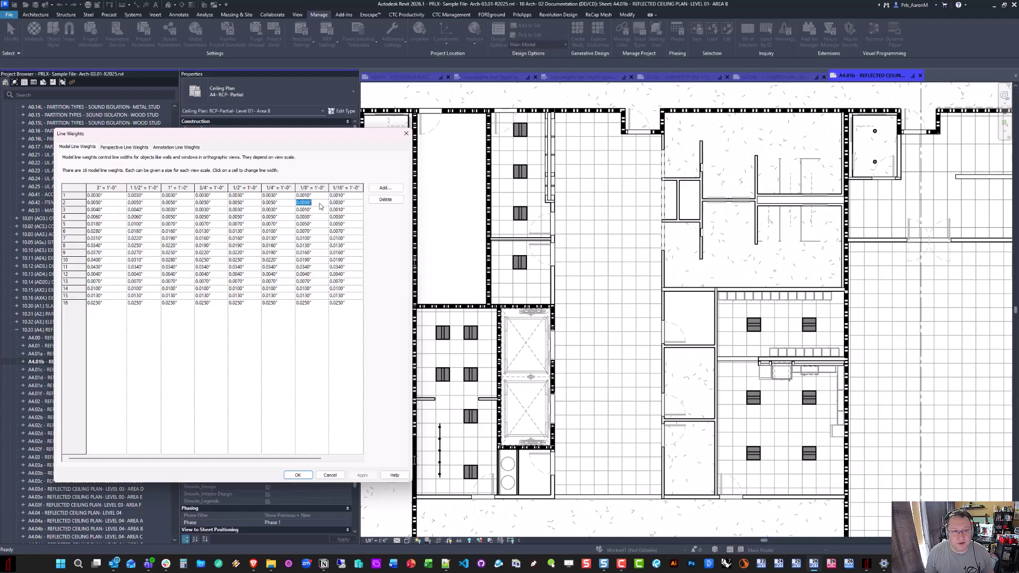
{"action": "left_click_drag", "start_coordinate": [313, 202], "coordinate": [299, 203]}
{"action": "type", "text": "02"}
{"action": "key", "text": "Tab"}
{"action": "left_click", "coordinate": [364, 474]}
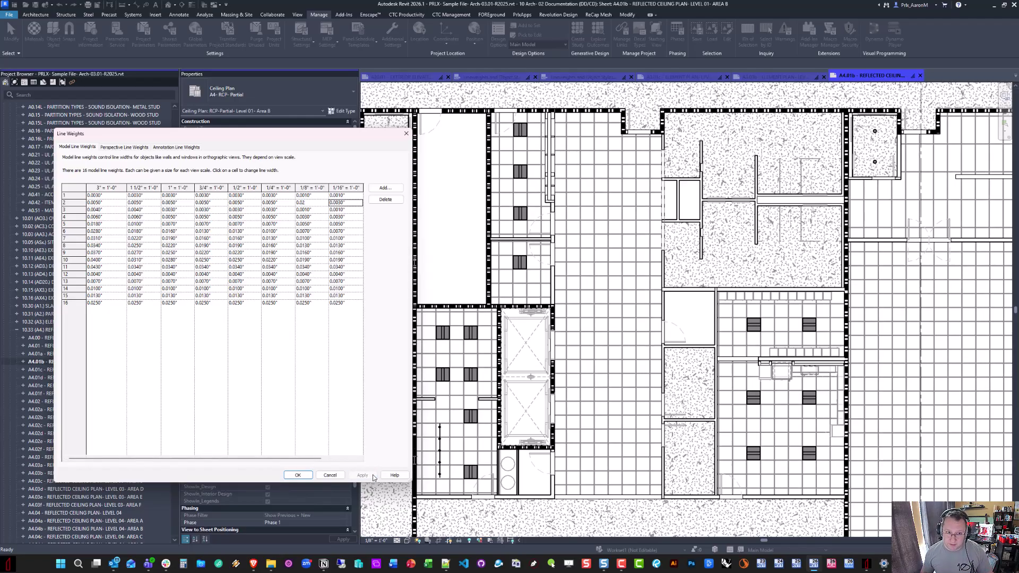
{"action": "left_click", "coordinate": [298, 475]}
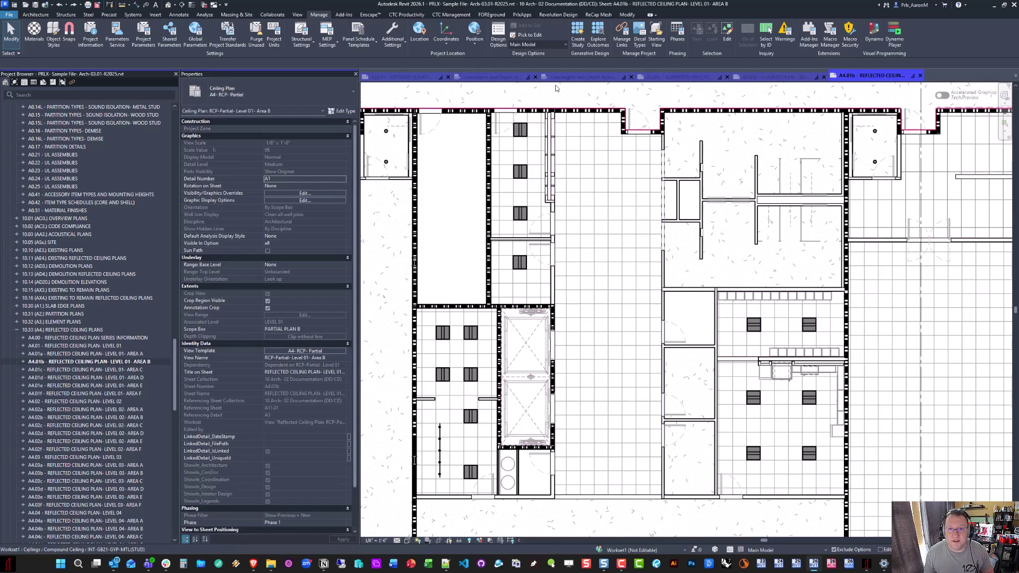
Return to the Lineweights and Object Styles 02 drafting view and examine the model categories' projection and cut line weights in Object Styles
{"action": "left_click", "coordinate": [581, 76]}
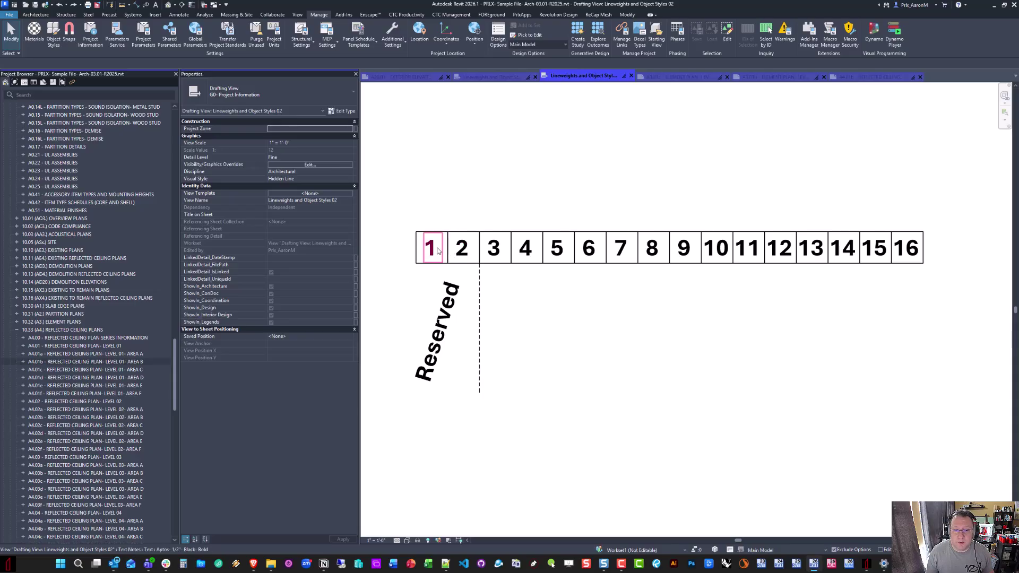
{"action": "key", "text": "o"}
{"action": "key", "text": "s"}
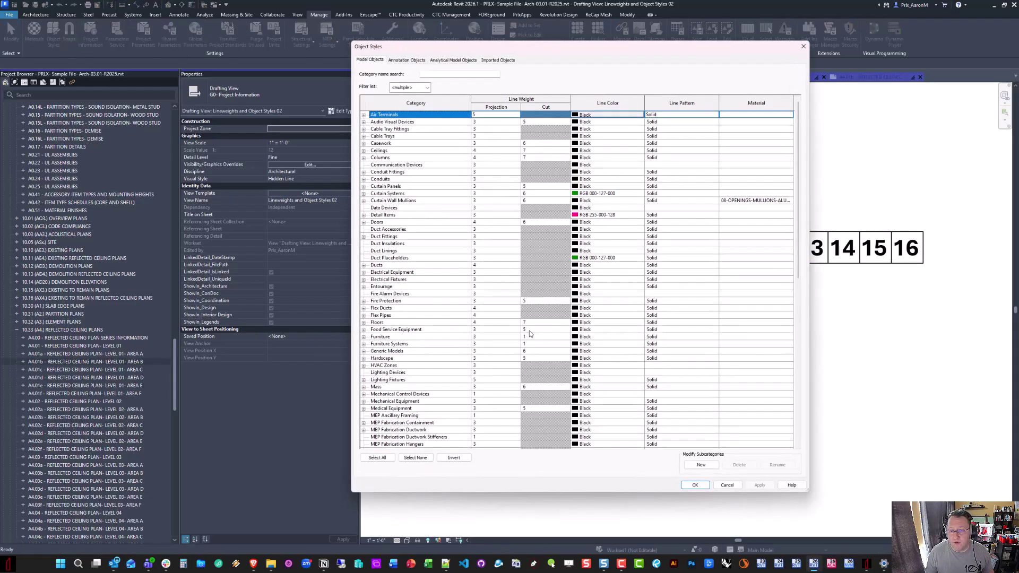
{"action": "scroll", "coordinate": [446, 321], "scroll_direction": "down", "scroll_amount": 1}
{"action": "scroll", "coordinate": [446, 321], "scroll_direction": "down", "scroll_amount": 6}
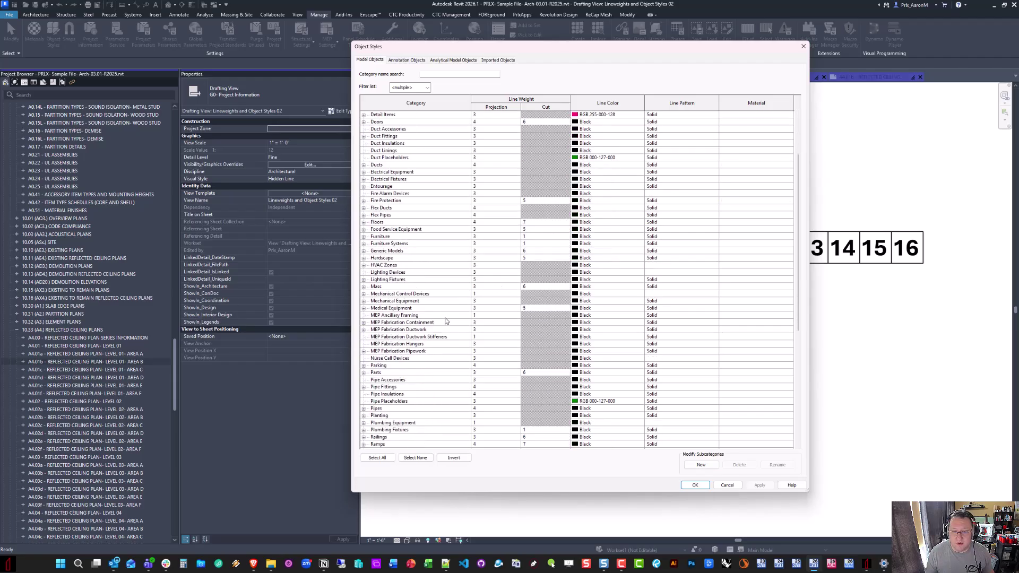
{"action": "scroll", "coordinate": [452, 336], "scroll_direction": "down", "scroll_amount": 5}
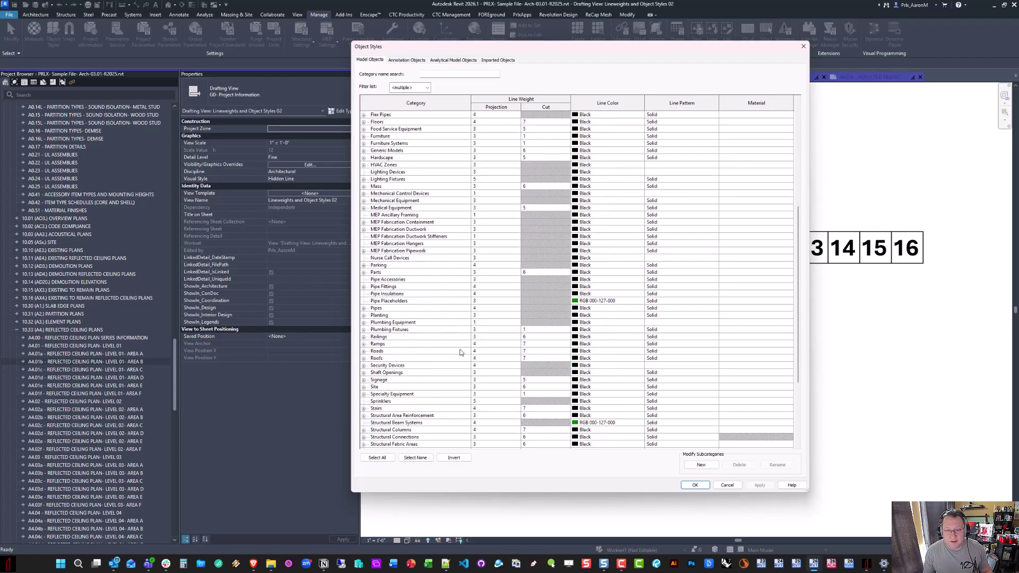
{"action": "left_click", "coordinate": [492, 382]}
{"action": "left_click", "coordinate": [487, 395]}
{"action": "left_click", "coordinate": [485, 381]}
{"action": "left_click", "coordinate": [487, 396]}
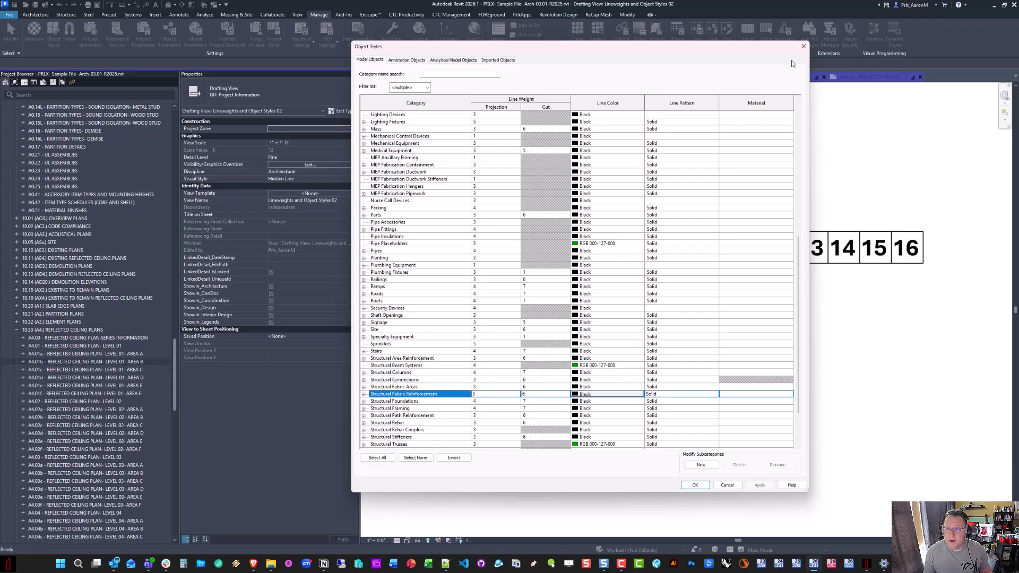
{"action": "left_click", "coordinate": [803, 47]}
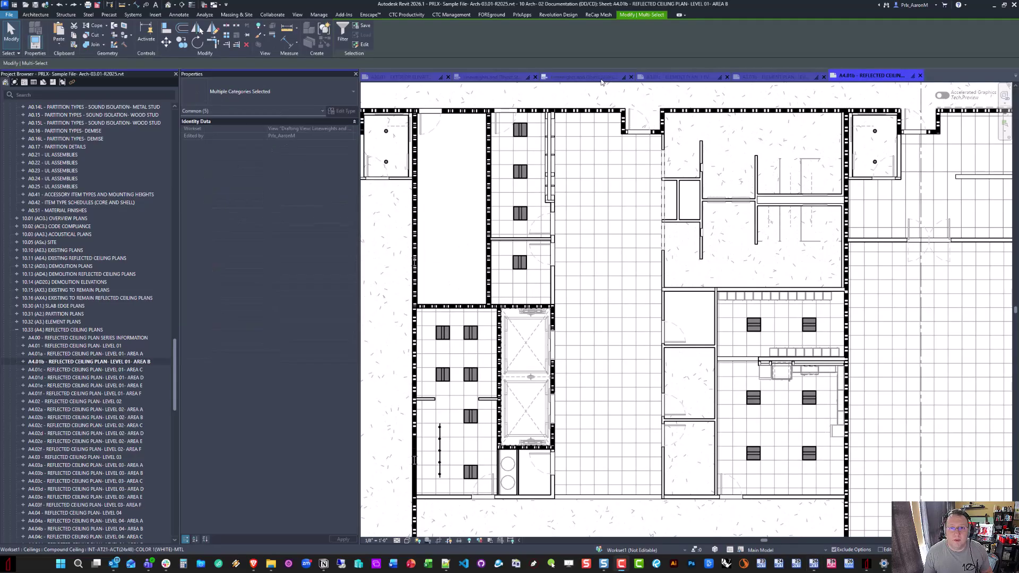
Return to the Lineweights and Object Styles 02 drafting view and paste the Projection and Cut labels with their dashed dividers aligned to the current view
{"action": "left_click", "coordinate": [601, 78]}
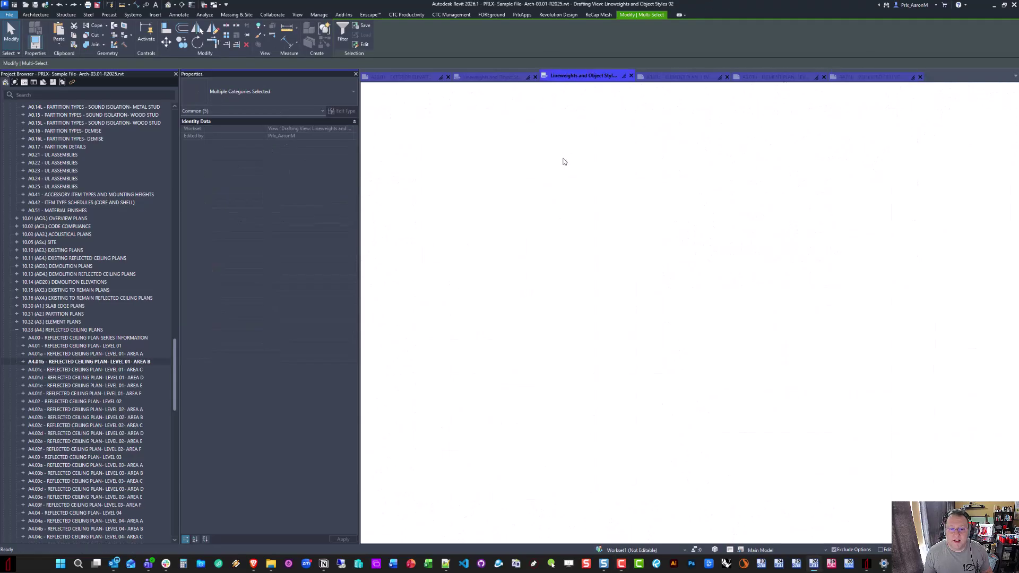
{"action": "left_click", "coordinate": [59, 45]}
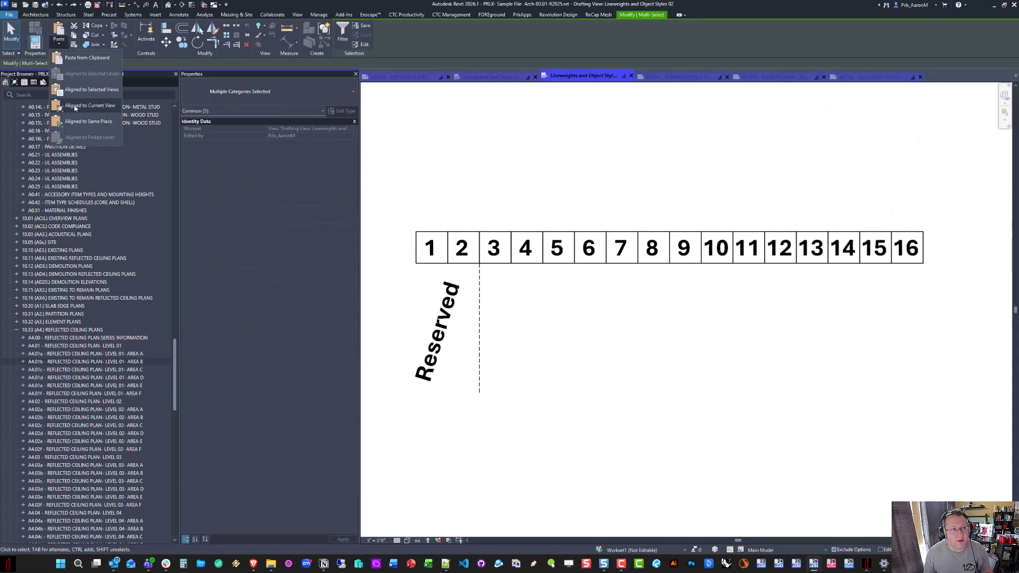
{"action": "left_click", "coordinate": [75, 108]}
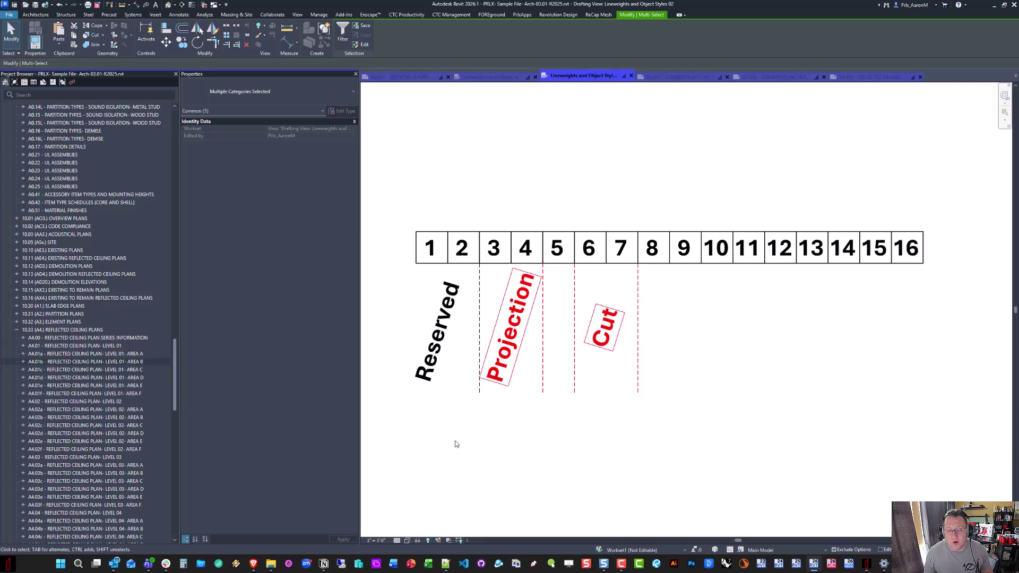
{"action": "left_click", "coordinate": [507, 441]}
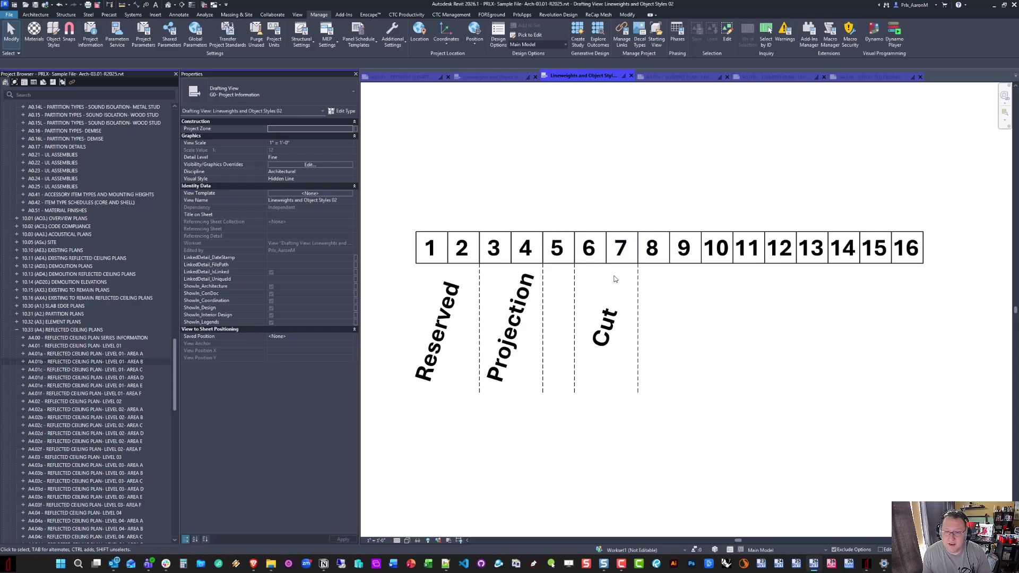
Highlight the 3 and 4 cells above Projection and the 6 and 7 cells above Cut, clearing the selection each time
{"action": "left_click_drag", "start_coordinate": [471, 224], "coordinate": [555, 287]}
{"action": "left_click", "coordinate": [575, 439]}
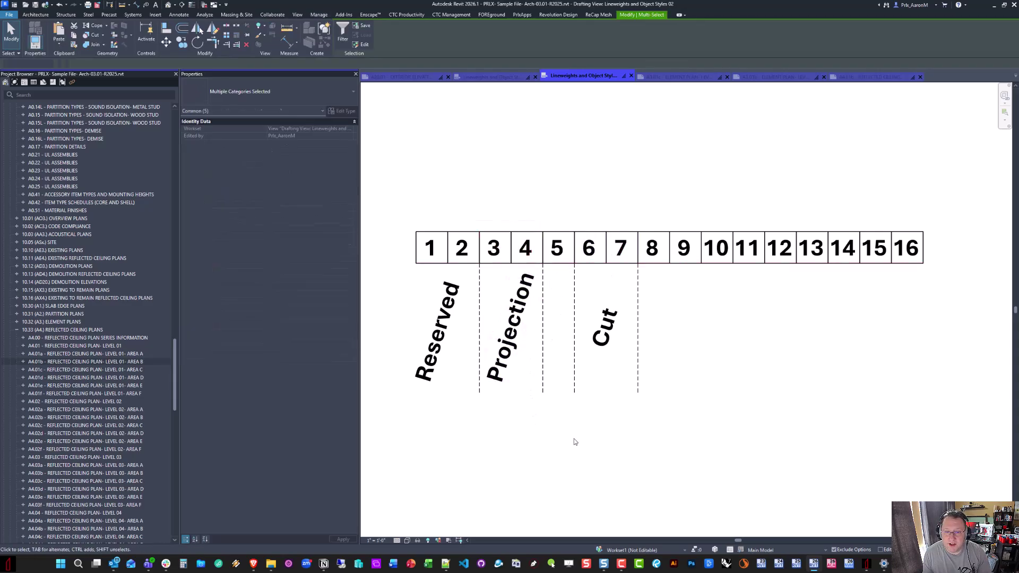
{"action": "left_click_drag", "start_coordinate": [570, 223], "coordinate": [646, 294]}
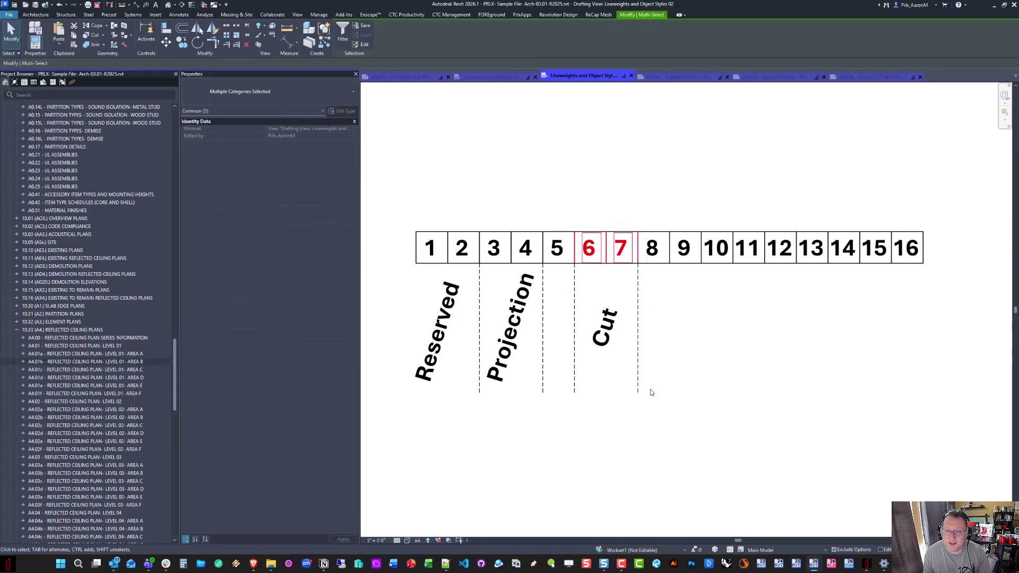
{"action": "left_click", "coordinate": [693, 356]}
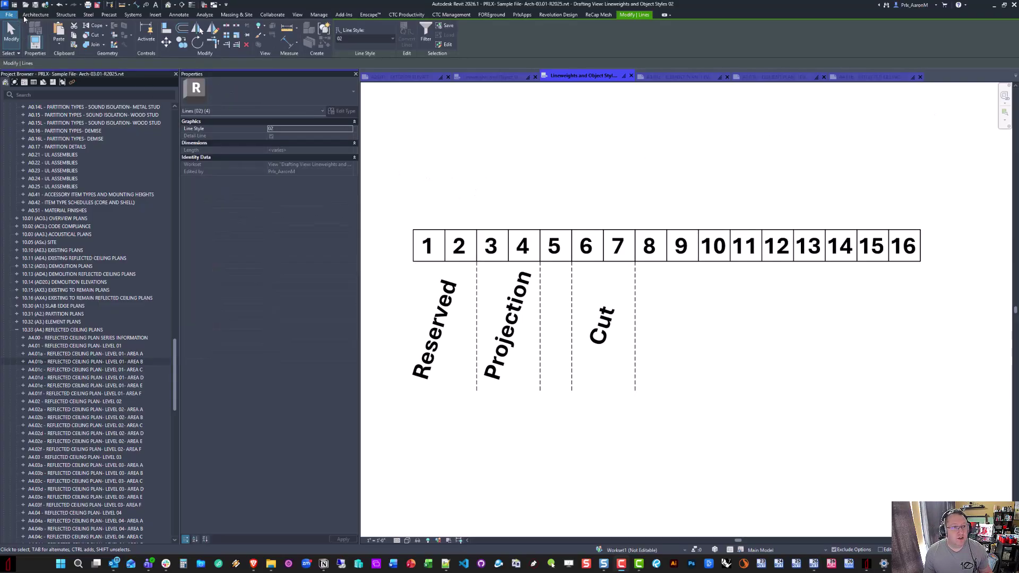
Paste the copied wedge lines over cells 1–2 and 3–7, aligned to the current view
{"action": "left_click", "coordinate": [62, 47]}
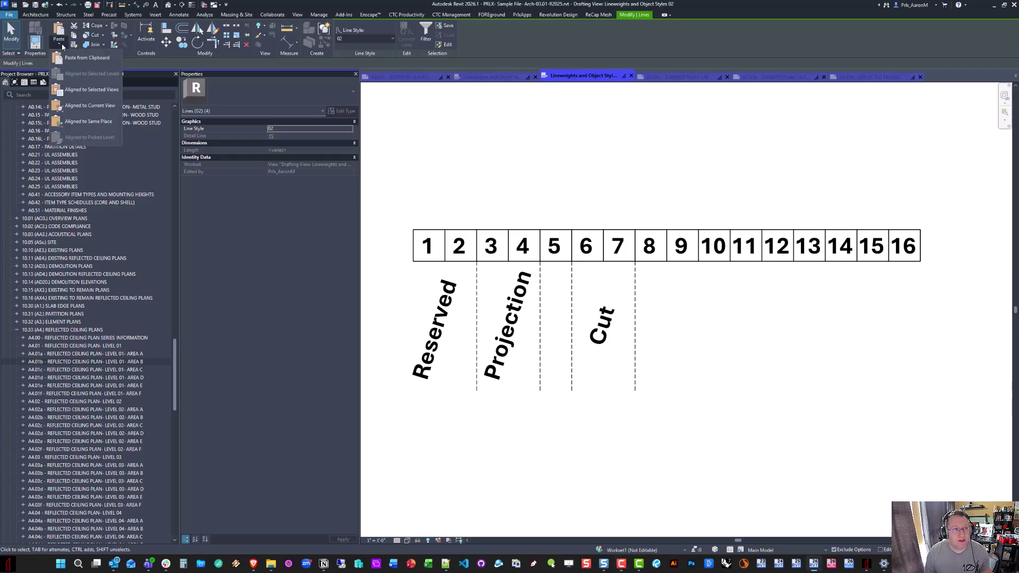
{"action": "left_click", "coordinate": [77, 107]}
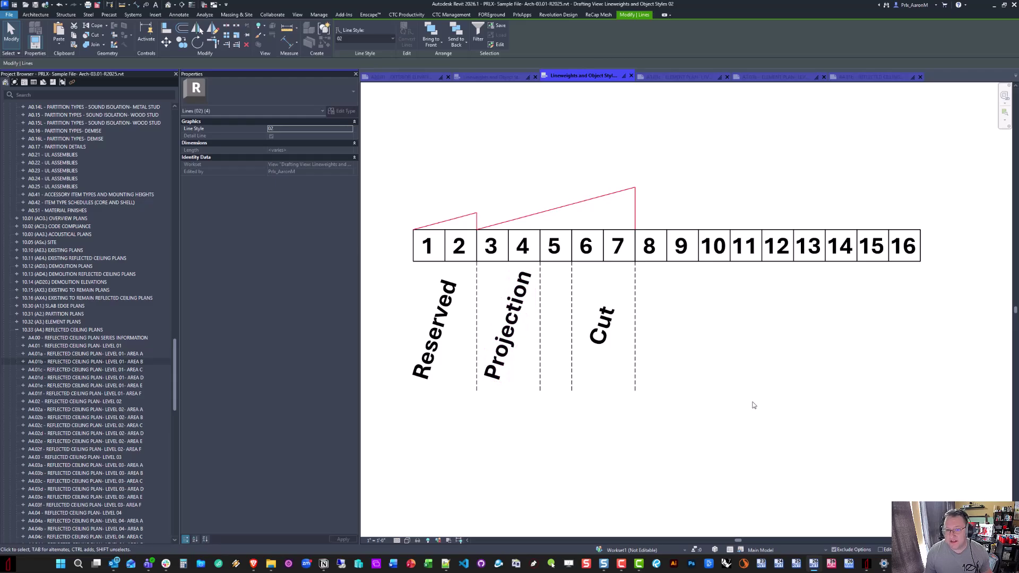
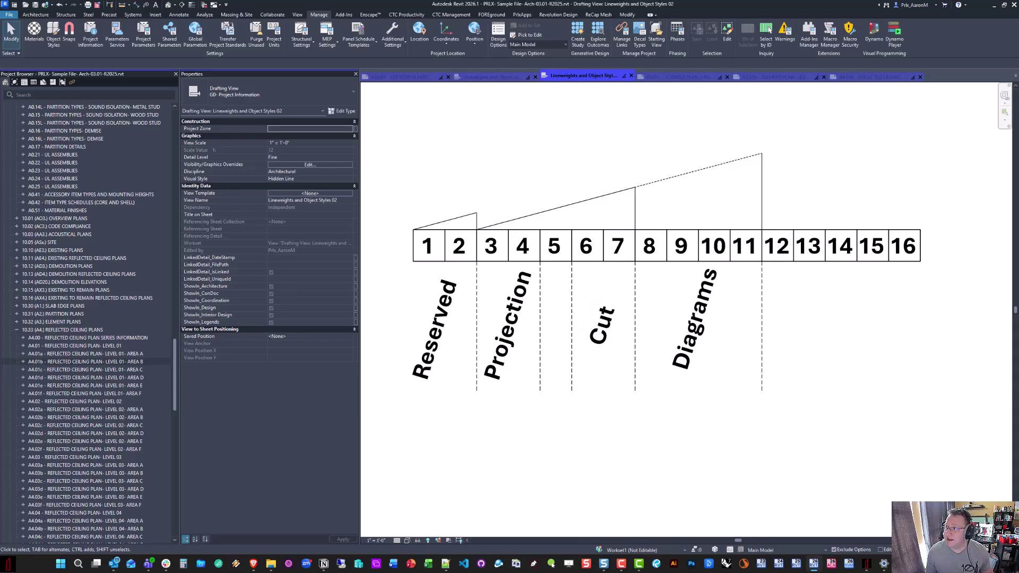
Paste the Consistent Lineweights label and the wedge over cells 12–16, aligned to the current view
{"action": "left_click_drag", "start_coordinate": [840, 266], "coordinate": [870, 455]}
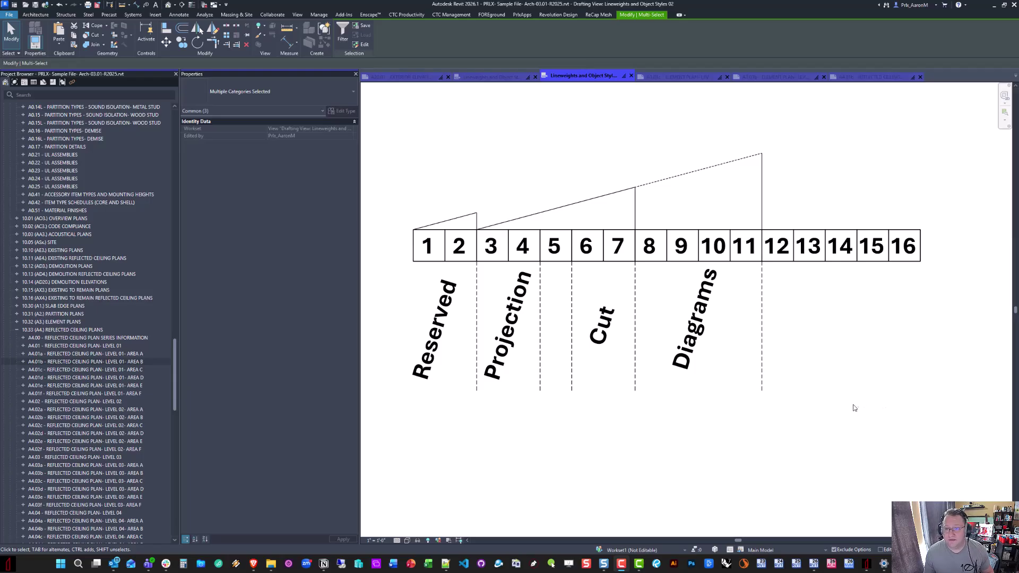
{"action": "left_click", "coordinate": [58, 46]}
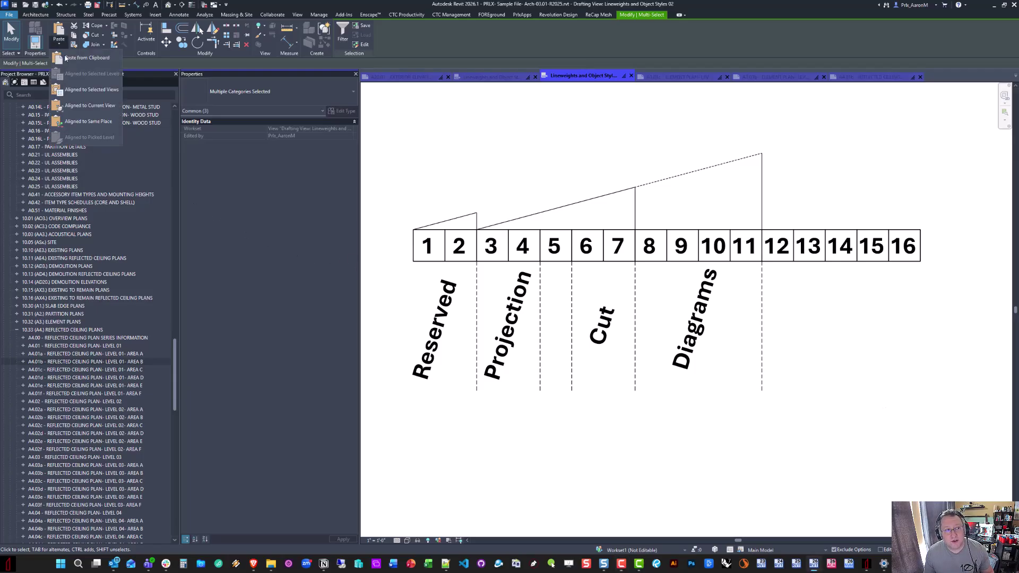
{"action": "left_click", "coordinate": [83, 106]}
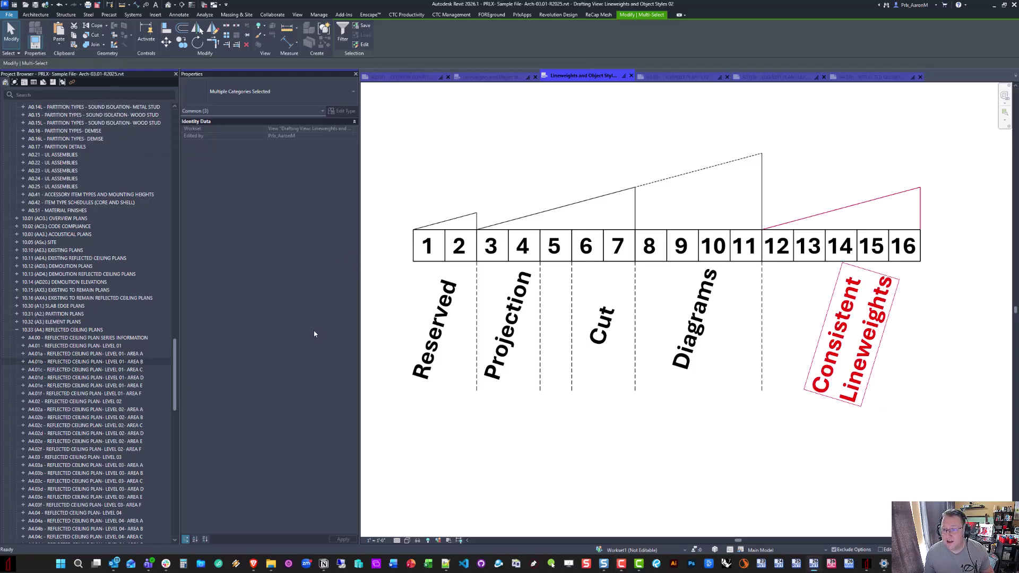
{"action": "left_click", "coordinate": [690, 454]}
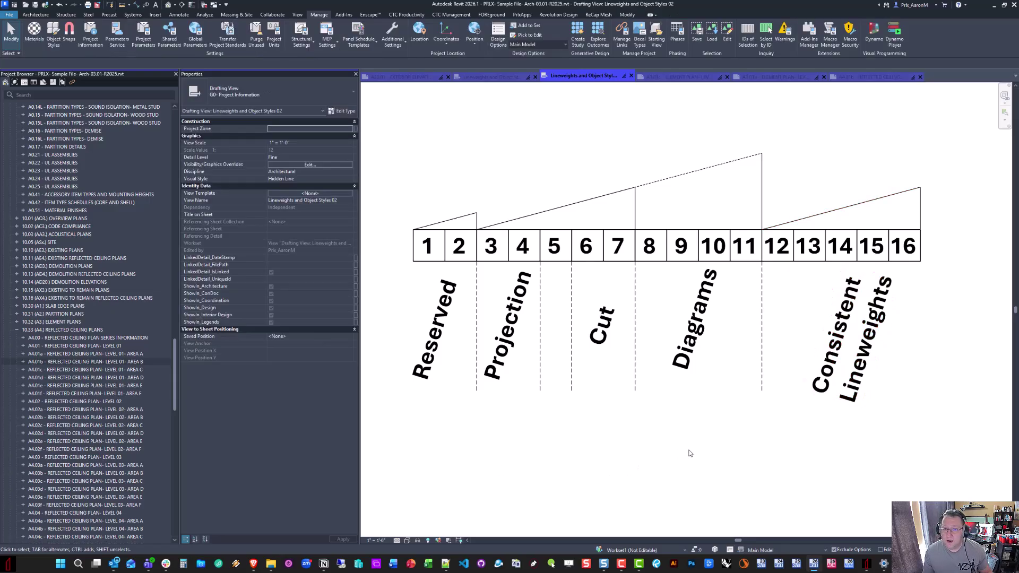
Highlight the numbers 12 through 16 above the Consistent Lineweights label together, then clear the selection
{"action": "left_click", "coordinate": [778, 250]}
{"action": "left_click", "coordinate": [809, 246], "text": "ctrl"}
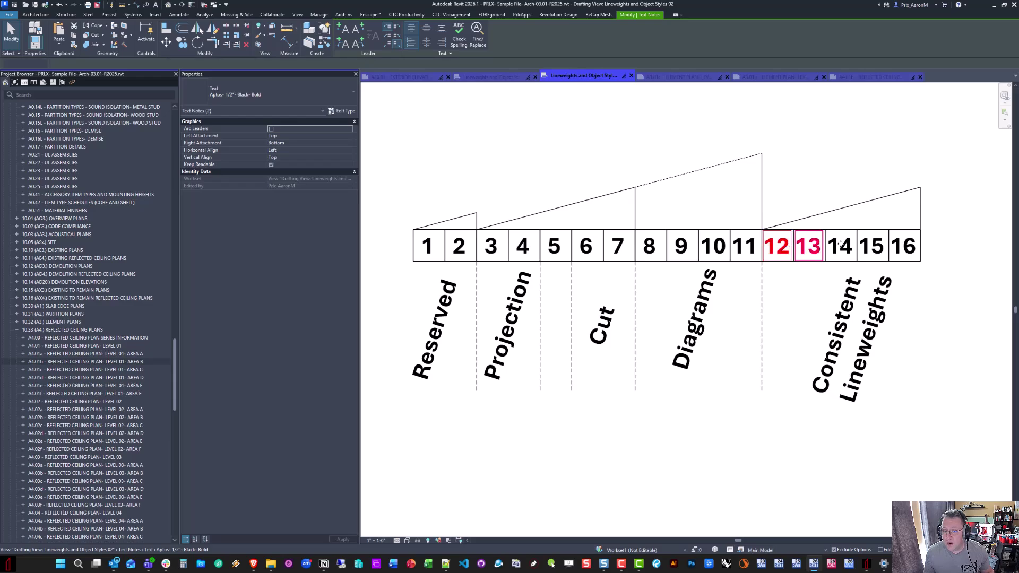
{"action": "left_click", "coordinate": [840, 246], "text": "ctrl"}
{"action": "left_click", "coordinate": [871, 246], "text": "ctrl"}
{"action": "left_click", "coordinate": [901, 245], "text": "ctrl"}
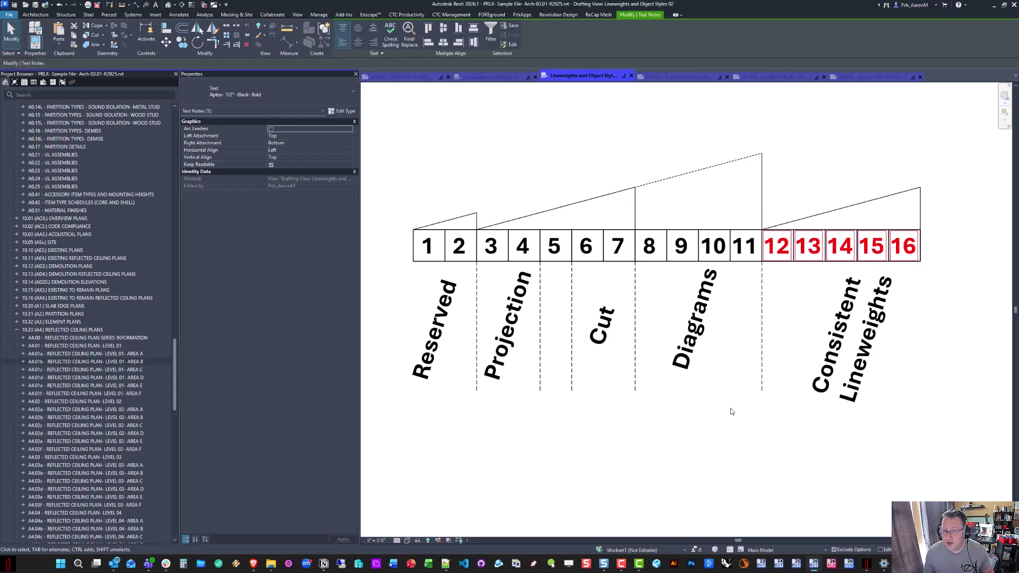
{"action": "left_click", "coordinate": [670, 433]}
Highlight the numbers 3 through 7 spanning the Projection and Cut groups together, then clear the selection
{"action": "left_click", "coordinate": [491, 246]}
{"action": "left_click", "coordinate": [523, 245], "text": "ctrl"}
{"action": "left_click", "coordinate": [554, 246], "text": "ctrl"}
{"action": "left_click", "coordinate": [586, 246], "text": "ctrl"}
{"action": "left_click", "coordinate": [617, 245], "text": "ctrl"}
{"action": "left_click", "coordinate": [639, 434]}
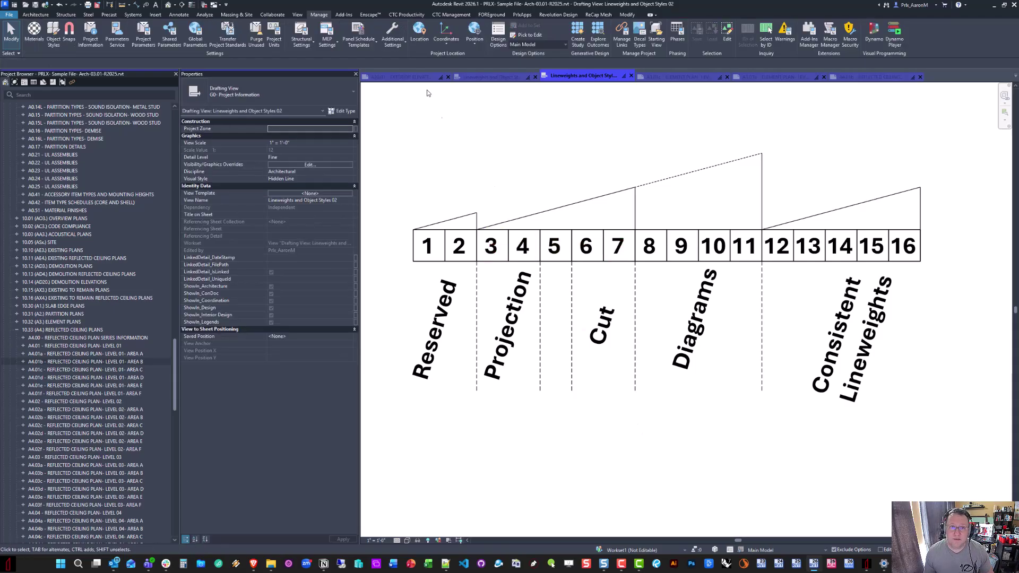
Compare model line weights 3 and 12 across the view scales in Line Weights, check them against the diagram, and close the dialog
{"action": "left_click", "coordinate": [392, 37]}
{"action": "left_click", "coordinate": [406, 77]}
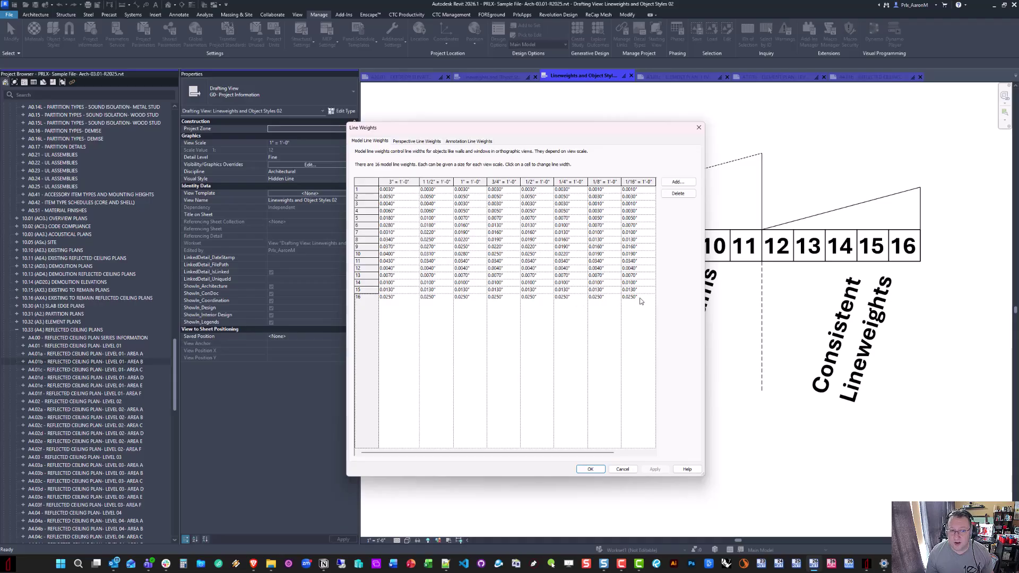
{"action": "left_click", "coordinate": [359, 270]}
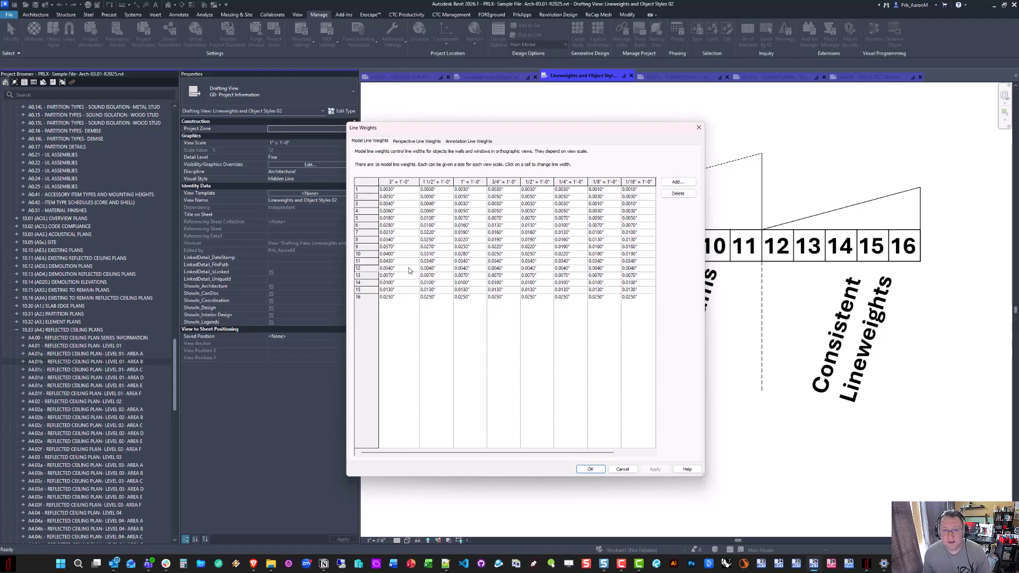
{"action": "left_click_drag", "start_coordinate": [388, 206], "coordinate": [632, 207]}
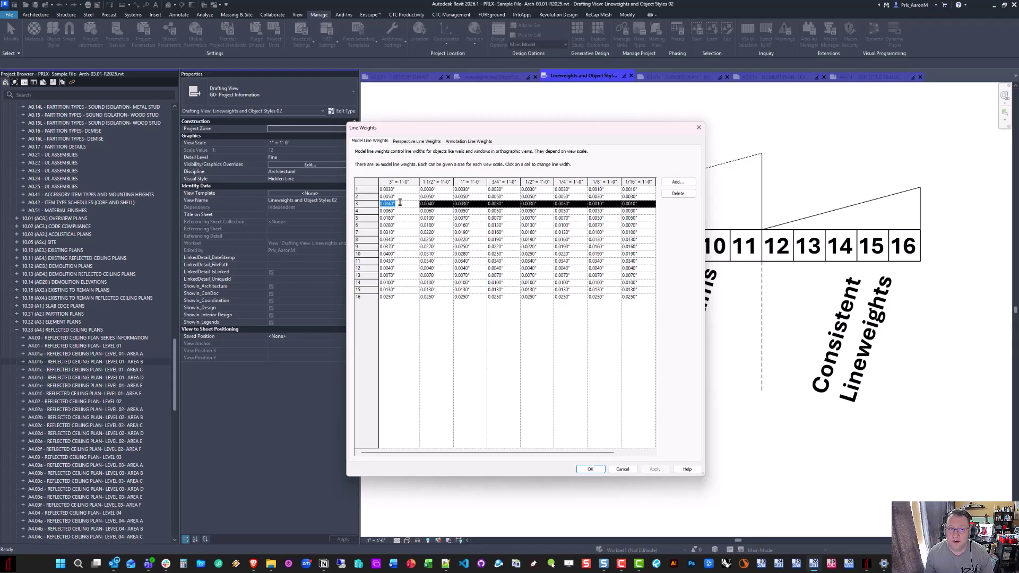
{"action": "left_click_drag", "start_coordinate": [395, 268], "coordinate": [635, 271]}
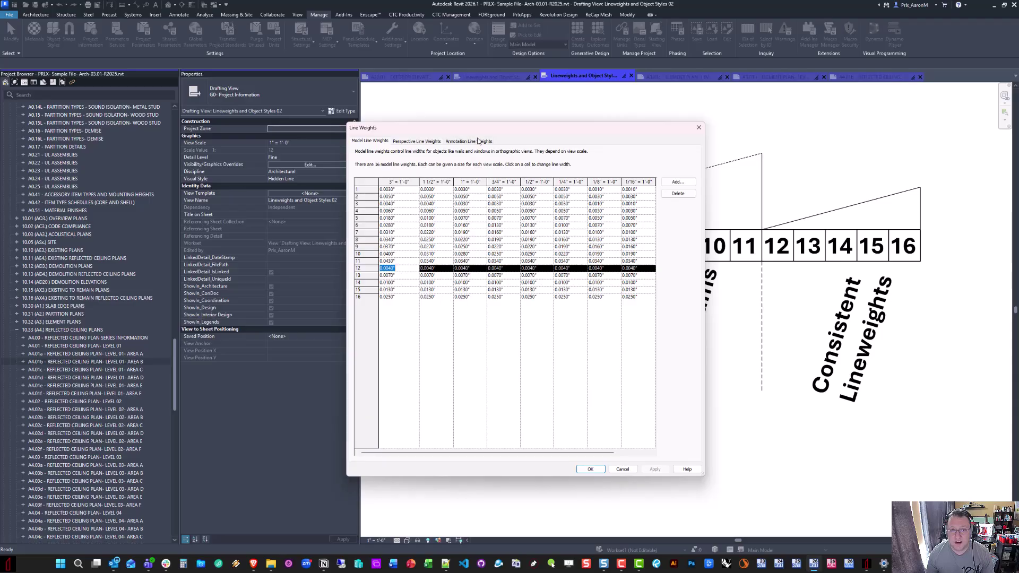
{"action": "left_click_drag", "start_coordinate": [479, 131], "coordinate": [503, 351]}
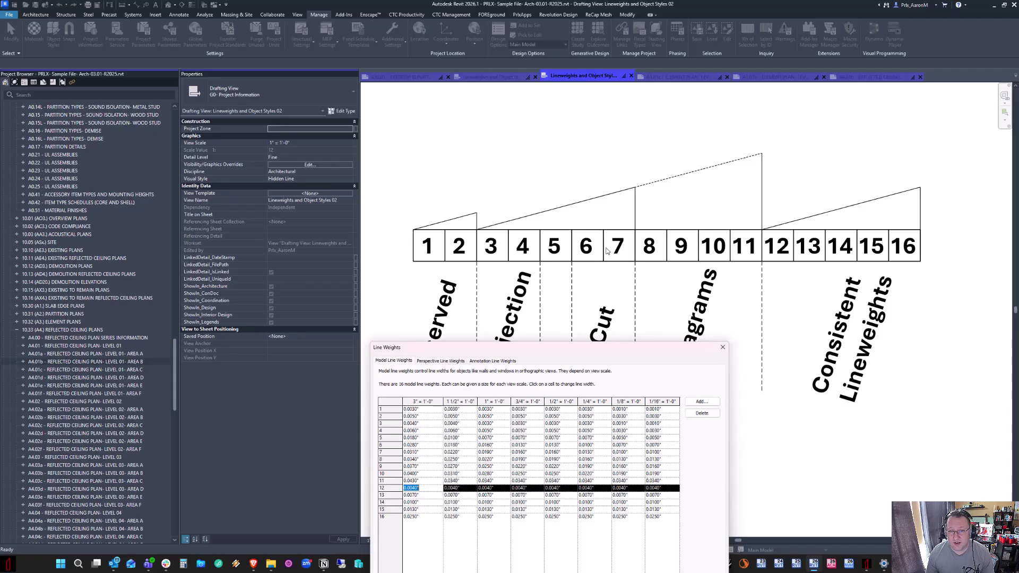
{"action": "left_click_drag", "start_coordinate": [585, 346], "coordinate": [578, 102]}
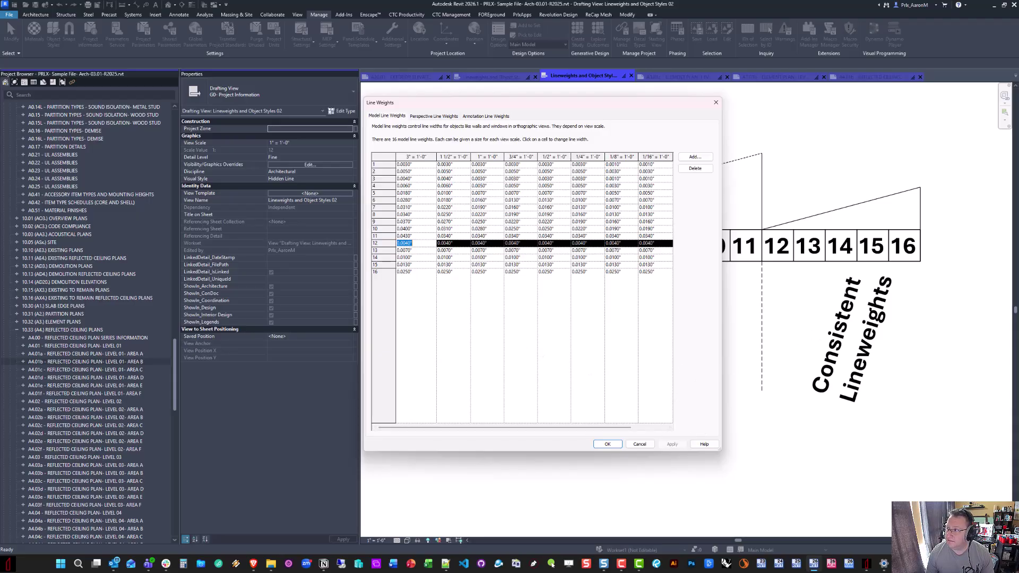
{"action": "key", "text": "Return"}
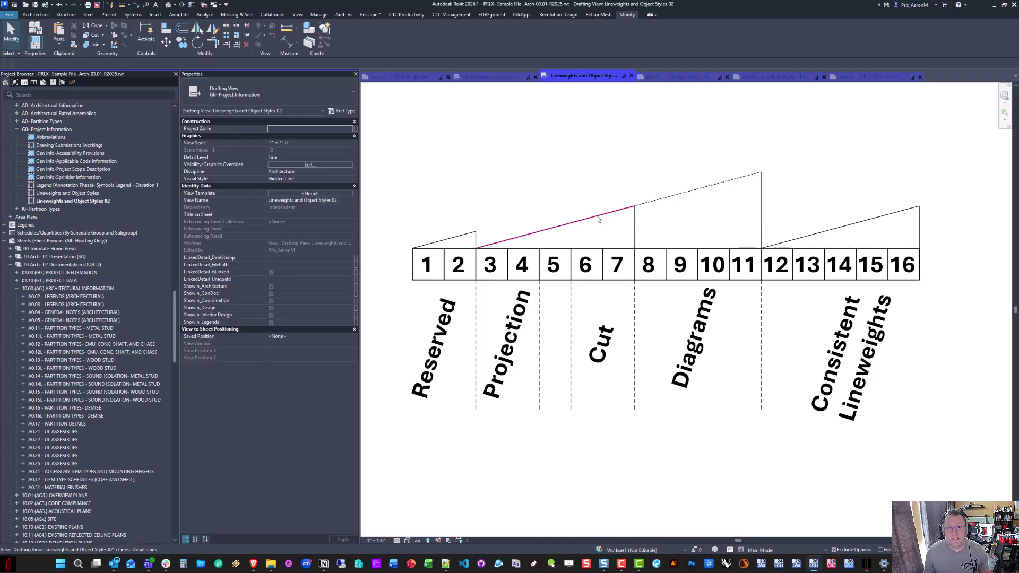
{"action": "middle_click_drag", "start_coordinate": [564, 196], "coordinate": [563, 198]}
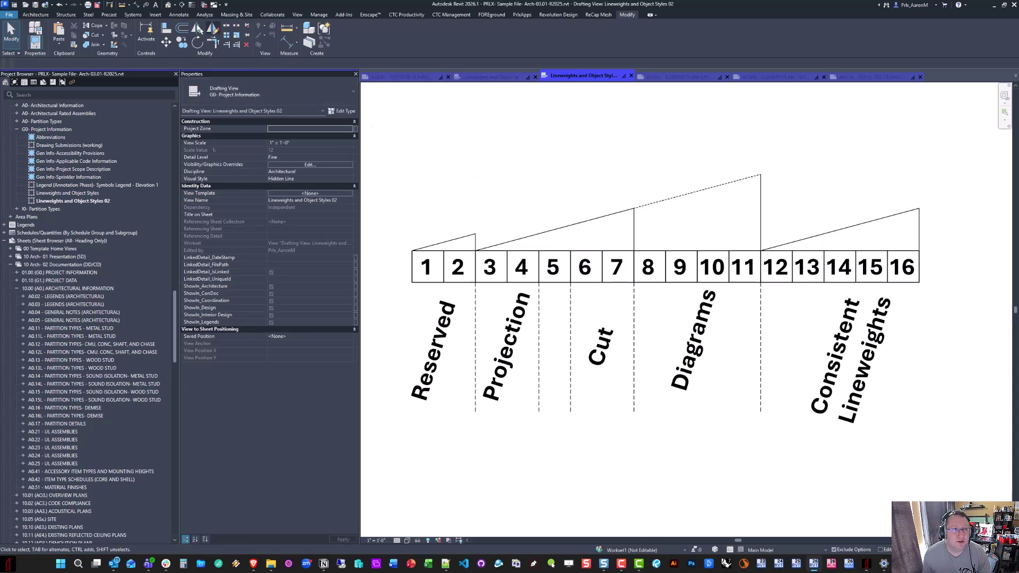
{"action": "left_click", "coordinate": [179, 14]}
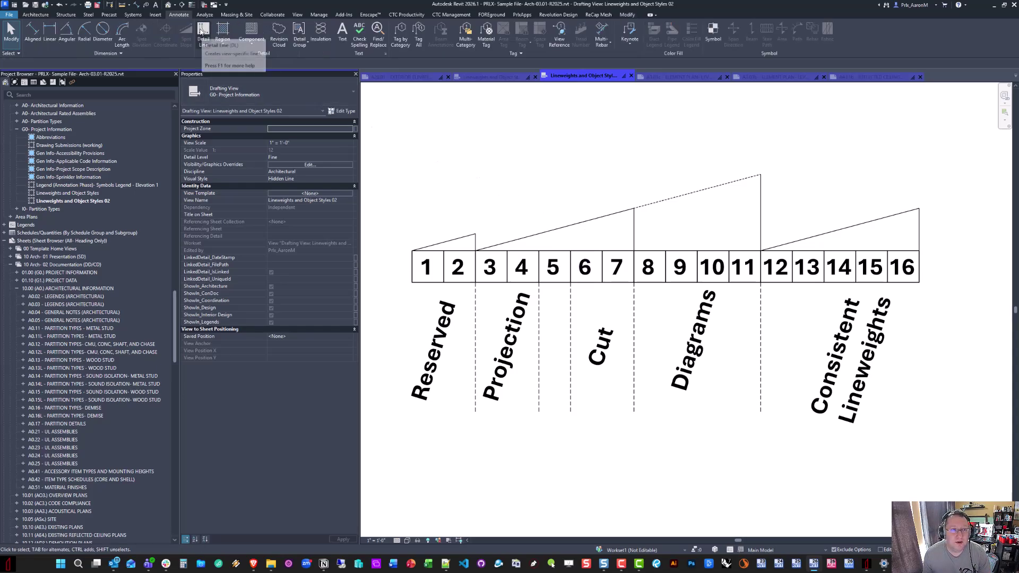
{"action": "left_click", "coordinate": [202, 33]}
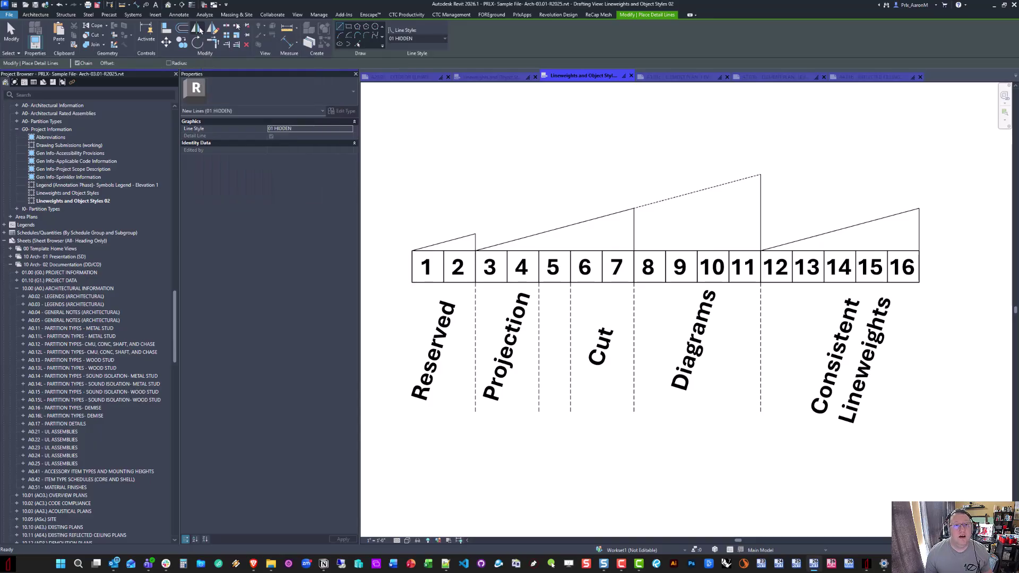
{"action": "key", "text": "Escape"}
{"action": "key", "text": "Escape"}
Examine the Lines subcategories and their projection line weights in Line Styles, starting with style 01 beside the number diagram, and close without changes
{"action": "left_click", "coordinate": [321, 15]}
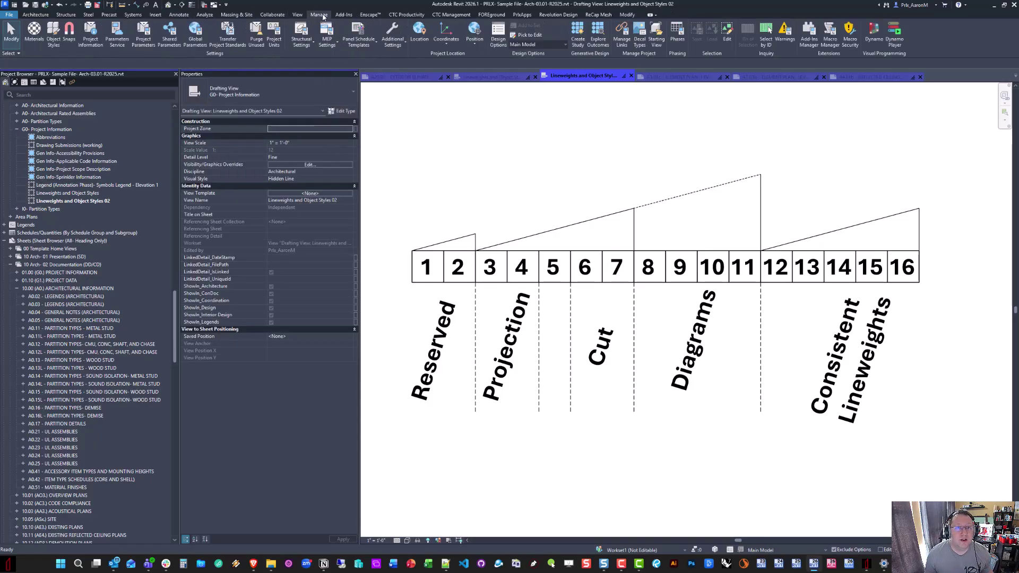
{"action": "left_click", "coordinate": [393, 43]}
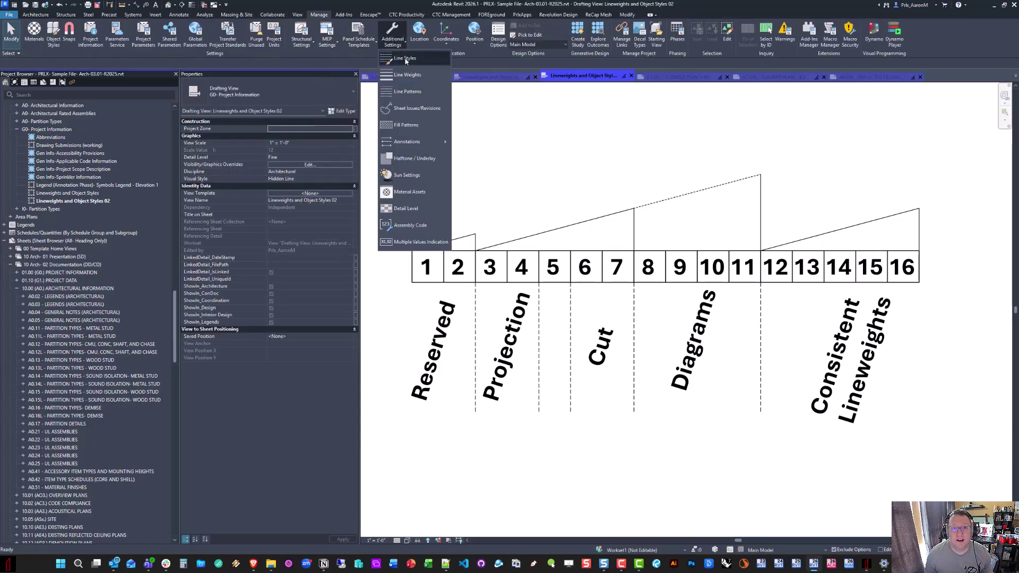
{"action": "left_click", "coordinate": [405, 58]}
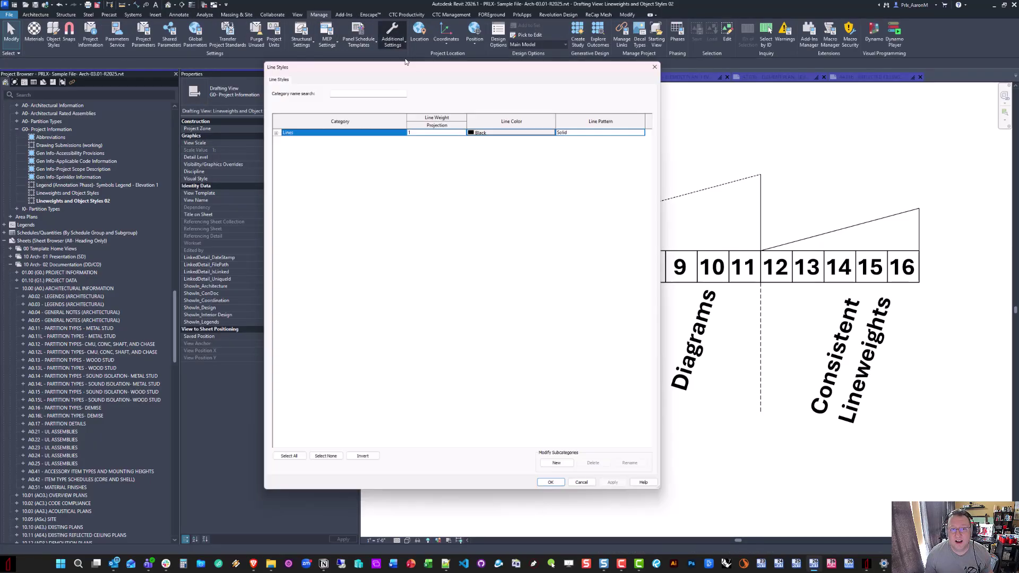
{"action": "left_click", "coordinate": [270, 128]}
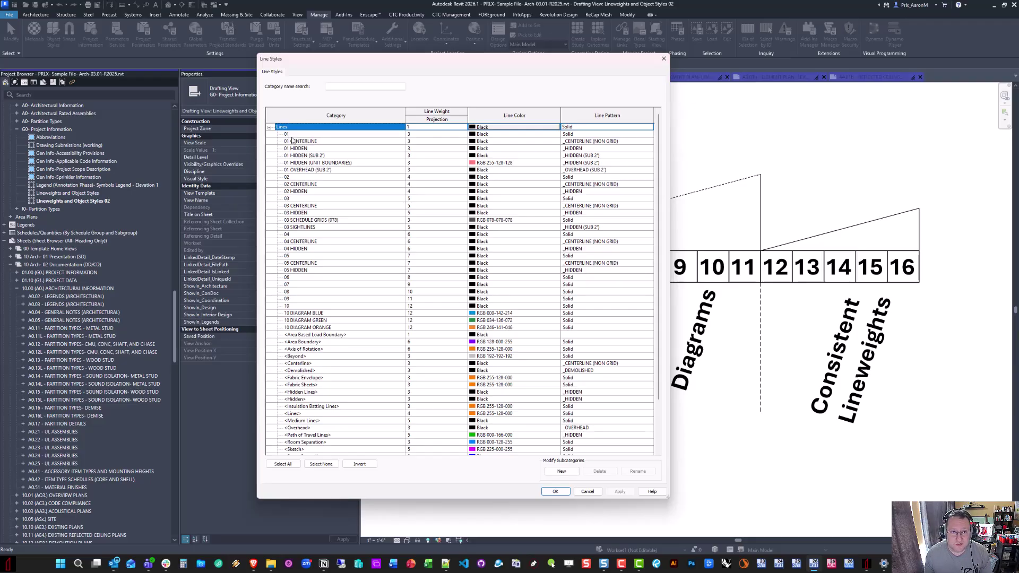
{"action": "left_click", "coordinate": [294, 135]}
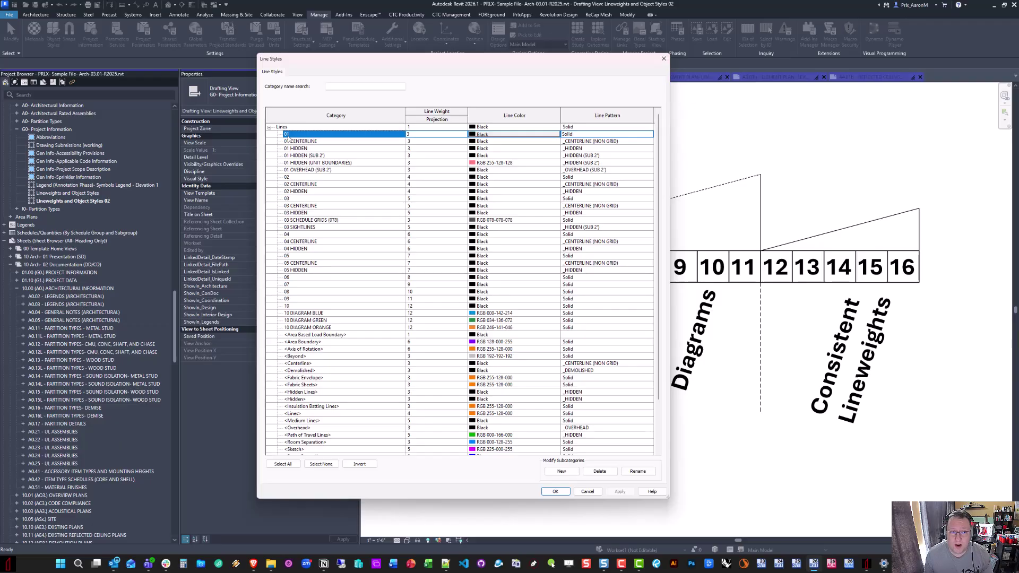
{"action": "mouse_move", "coordinate": [356, 56]}
{"action": "left_mouse_down"}
{"action": "mouse_move", "coordinate": [356, 151]}
{"action": "mouse_move", "coordinate": [315, 195]}
{"action": "mouse_move", "coordinate": [122, 95]}
{"action": "left_mouse_up"}
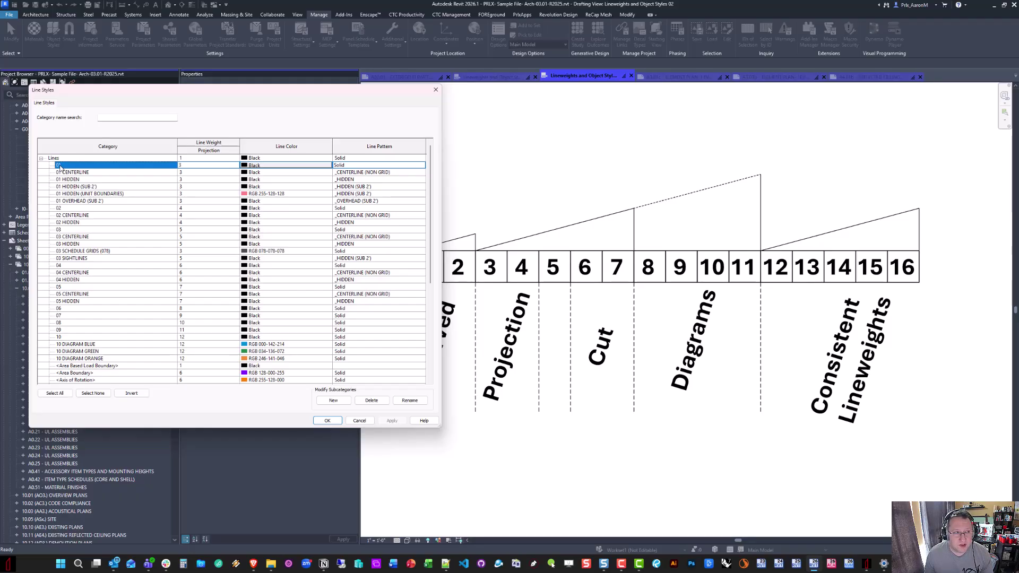
{"action": "left_click", "coordinate": [327, 421]}
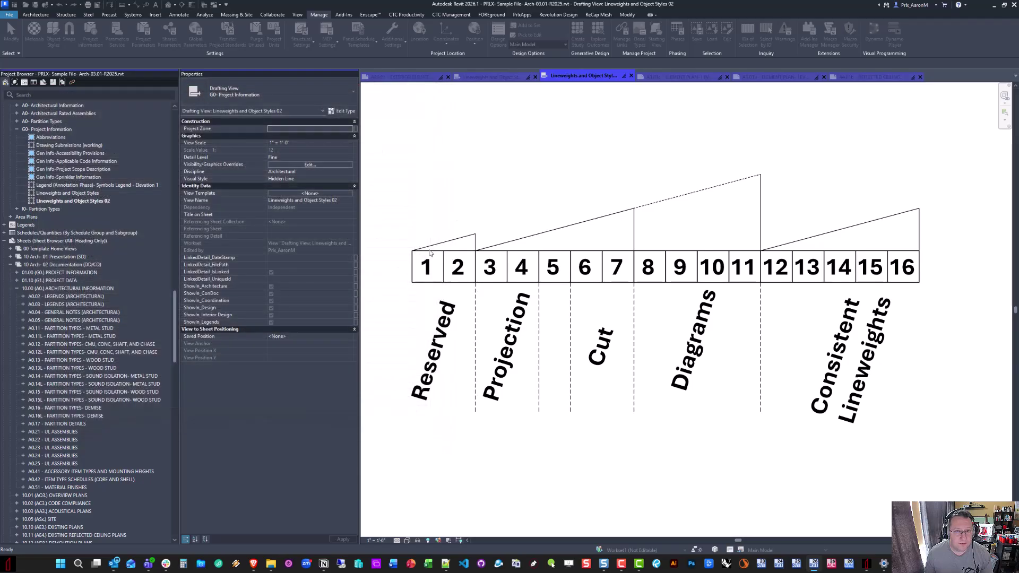
{"action": "left_click", "coordinate": [622, 17]}
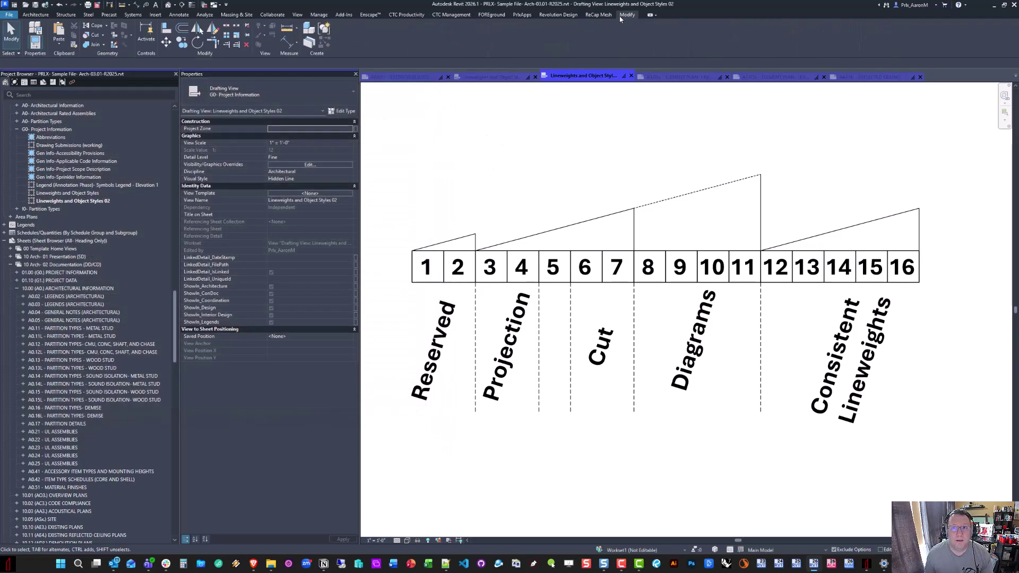
Paste the copied row of line style numbers 01 through 09 into the drafting view above line weights 3 through 11
{"action": "left_click", "coordinate": [57, 42]}
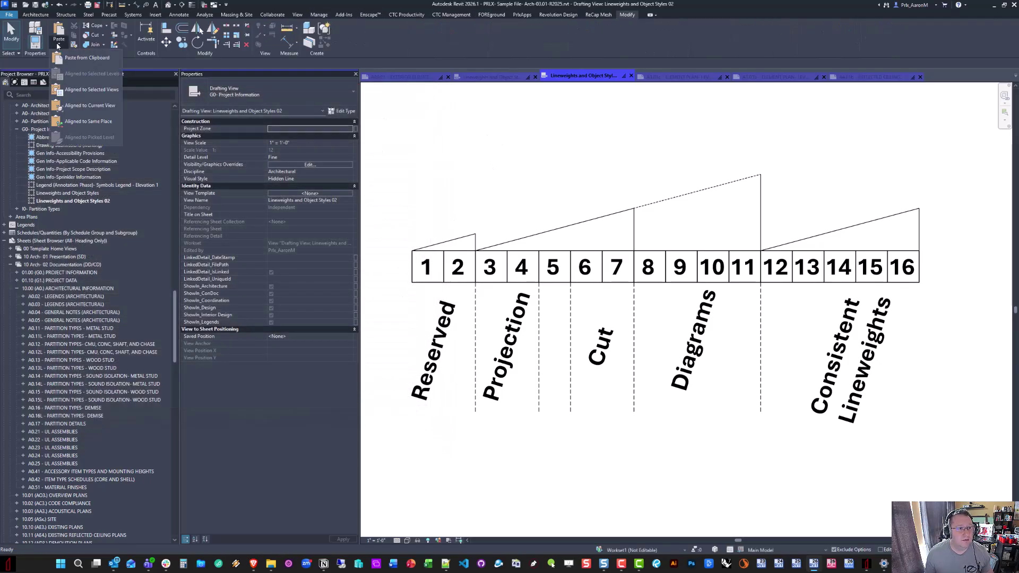
{"action": "left_click", "coordinate": [75, 57]}
{"action": "left_click", "coordinate": [474, 205]}
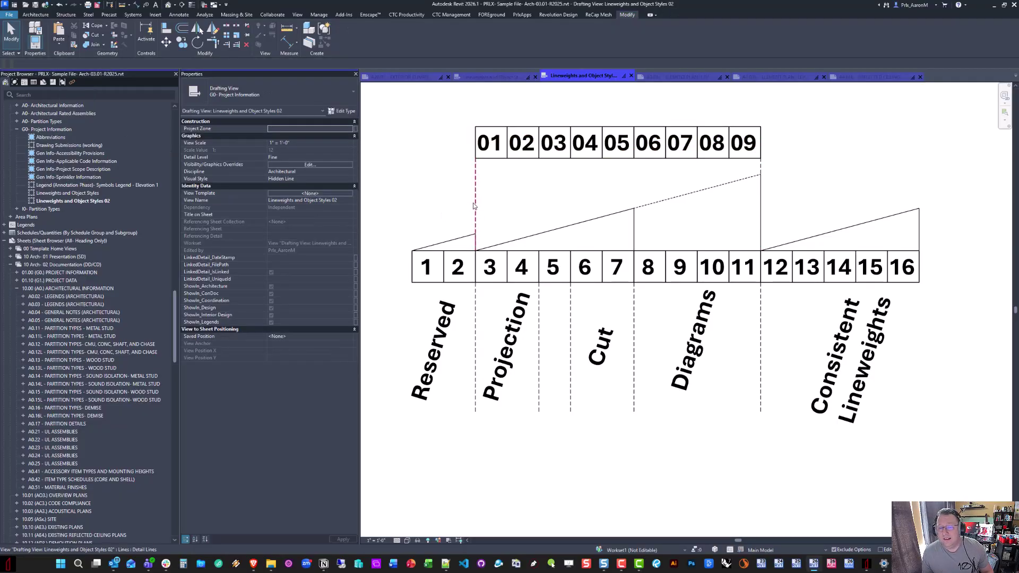
Highlight line style 01 against line weight 3, and 05 against line weight 7, in the diagram, then clear the selection
{"action": "left_click", "coordinate": [492, 146]}
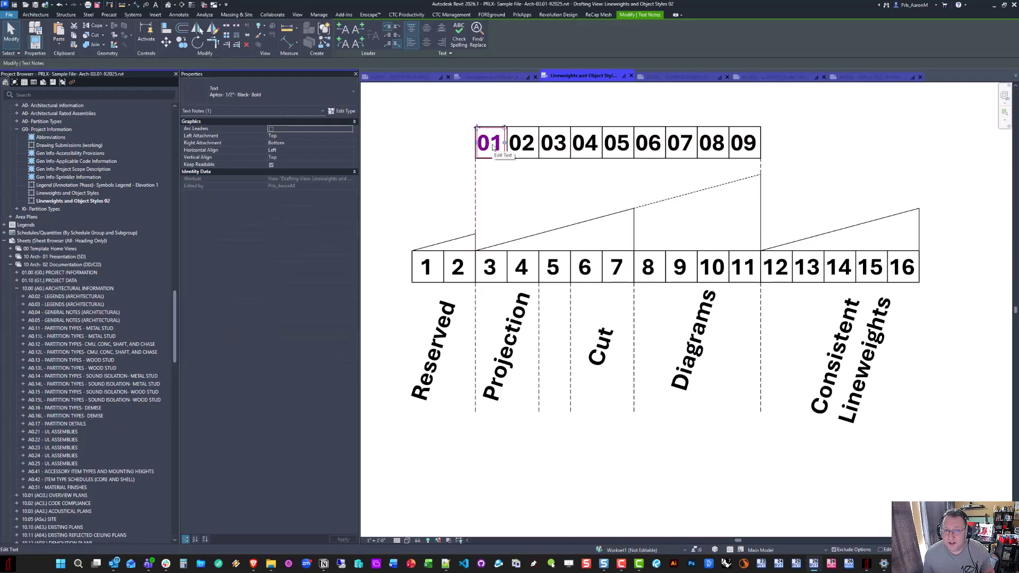
{"action": "left_click", "coordinate": [492, 266]}
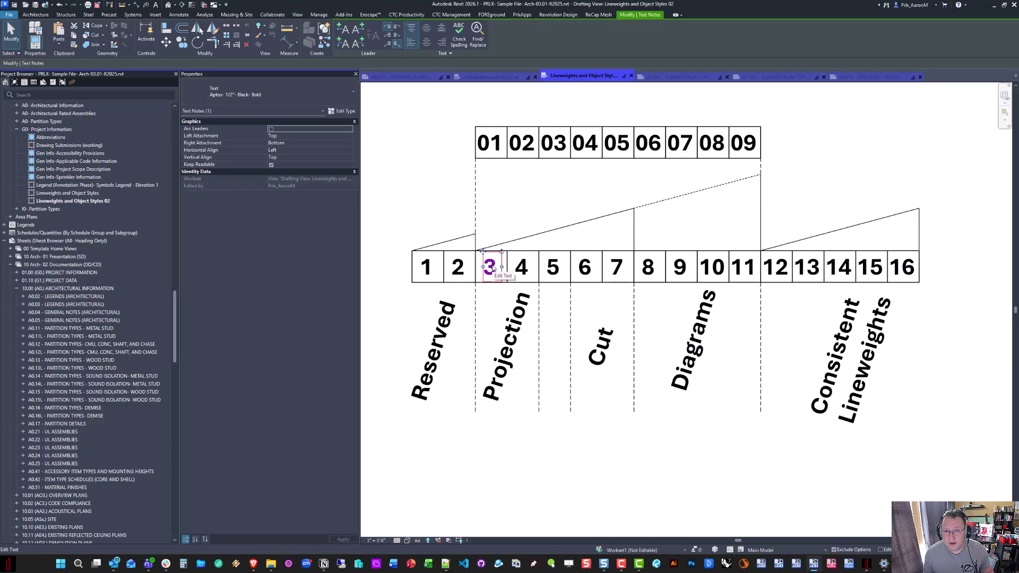
{"action": "left_click", "coordinate": [618, 146]}
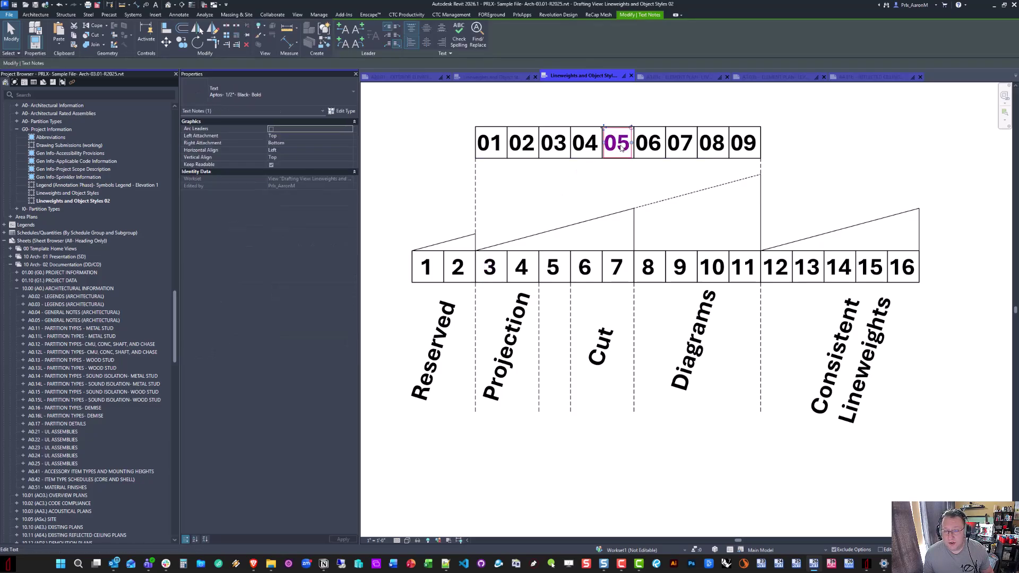
{"action": "left_click", "coordinate": [628, 227]}
{"action": "left_click", "coordinate": [616, 268]}
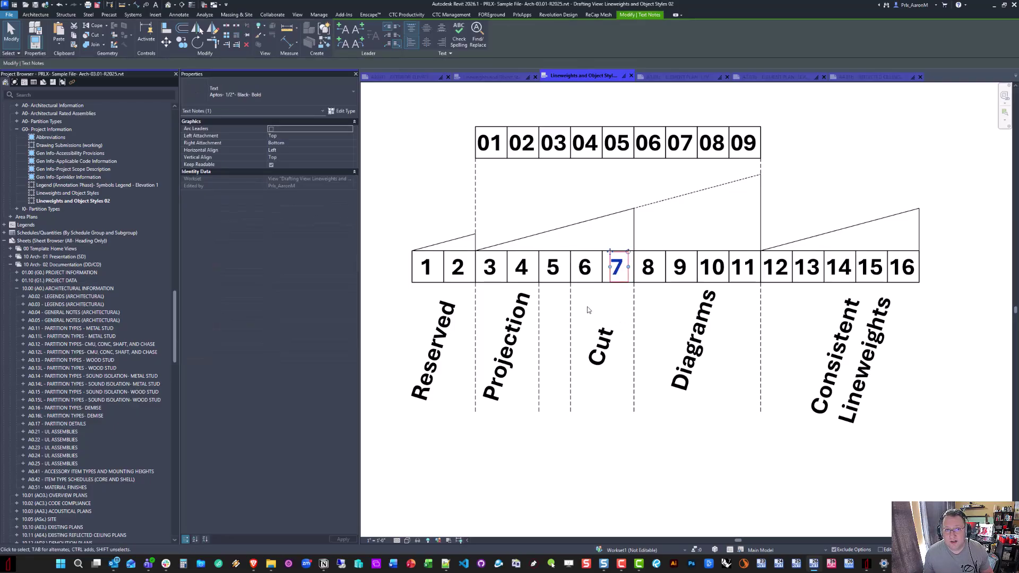
{"action": "left_click", "coordinate": [550, 291]}
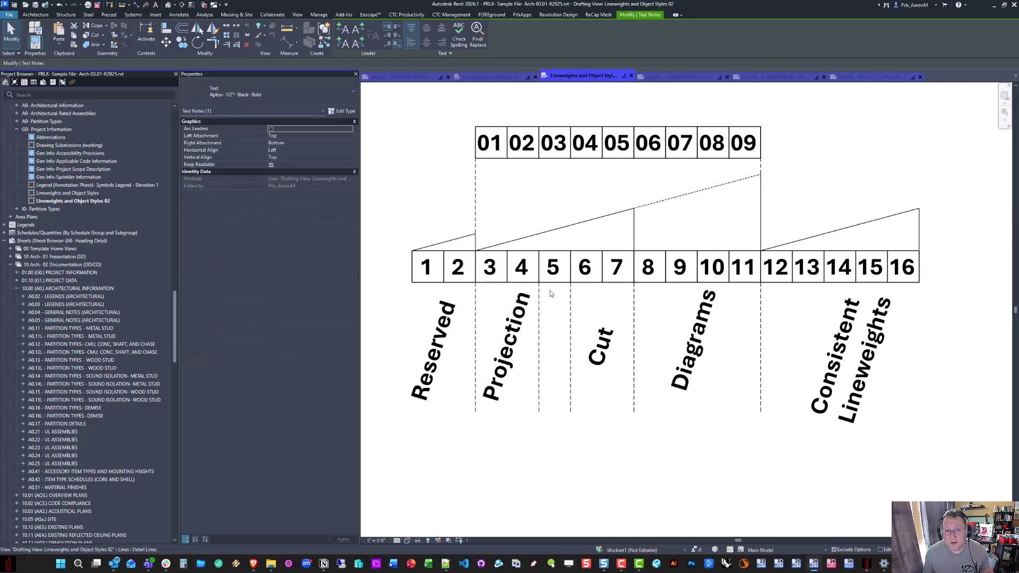
Open Line Styles, expand Lines, and highlight the styles from 01 through 01 OVERHEAD (SUB 2') to compare their projection weights
{"action": "left_click", "coordinate": [318, 14]}
{"action": "left_click", "coordinate": [393, 42]}
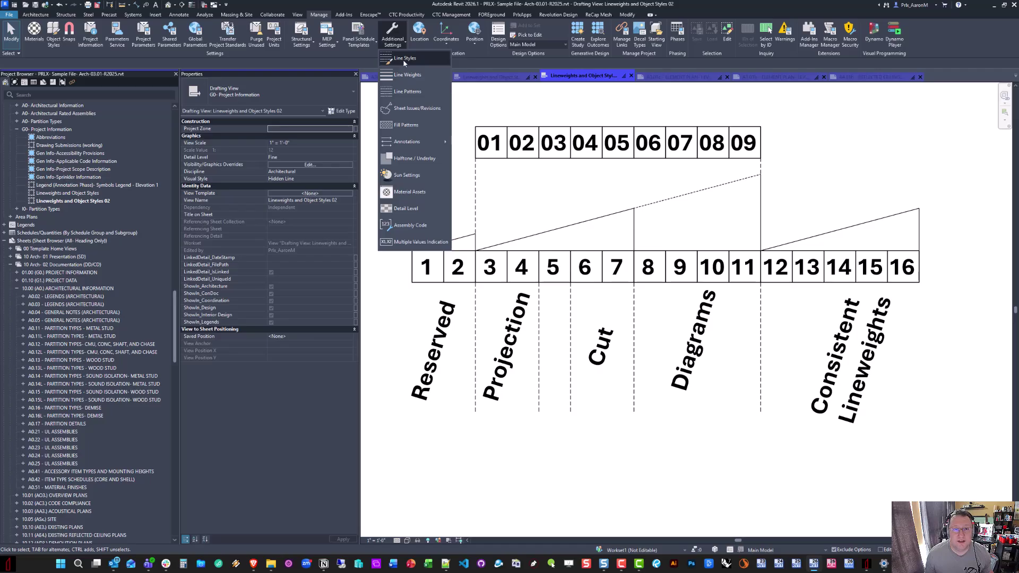
{"action": "left_click", "coordinate": [403, 64]}
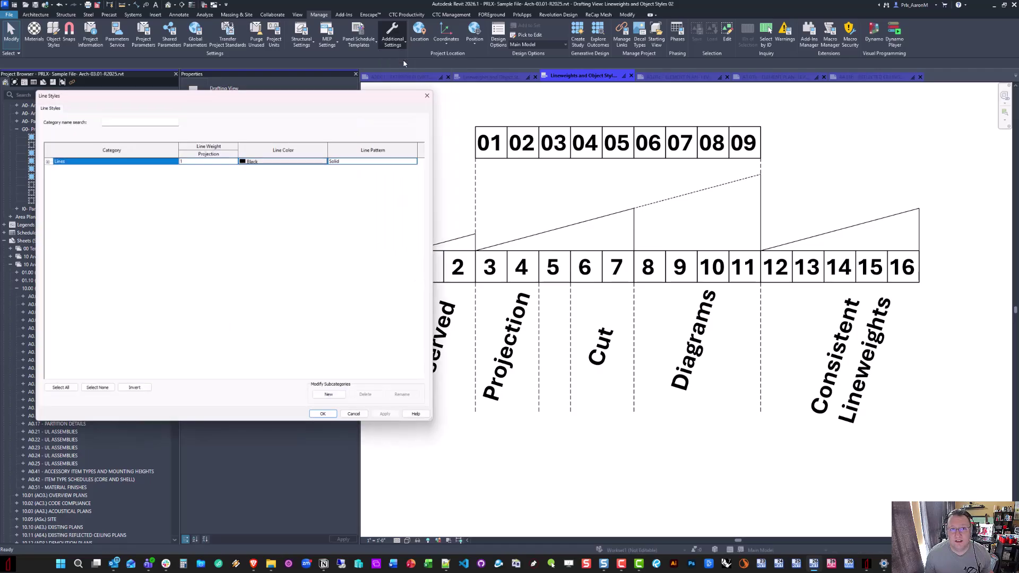
{"action": "left_click", "coordinate": [41, 158]}
{"action": "left_click", "coordinate": [78, 165]}
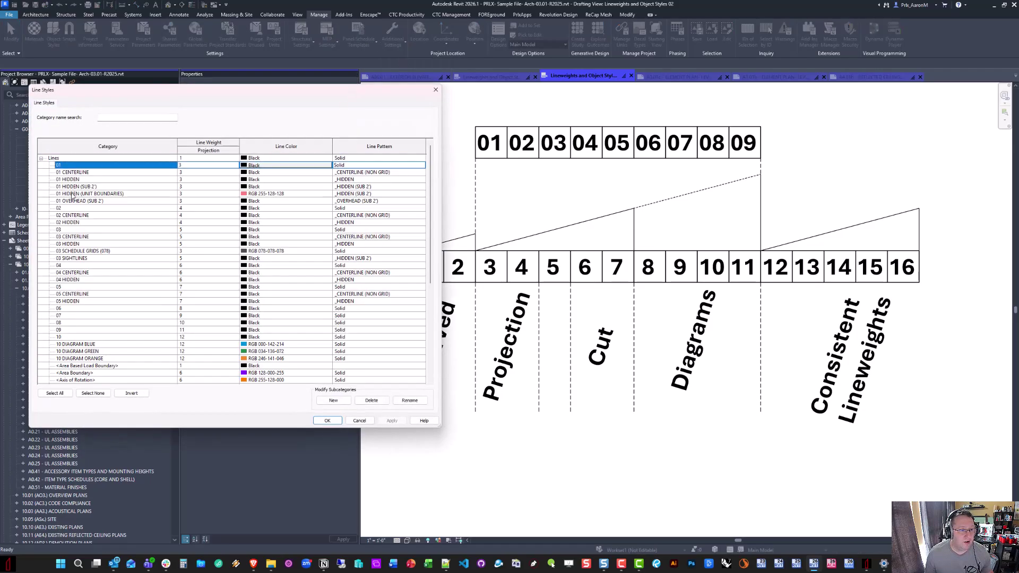
{"action": "left_click", "coordinate": [73, 193], "text": "shift"}
{"action": "left_click", "coordinate": [72, 202], "text": "shift"}
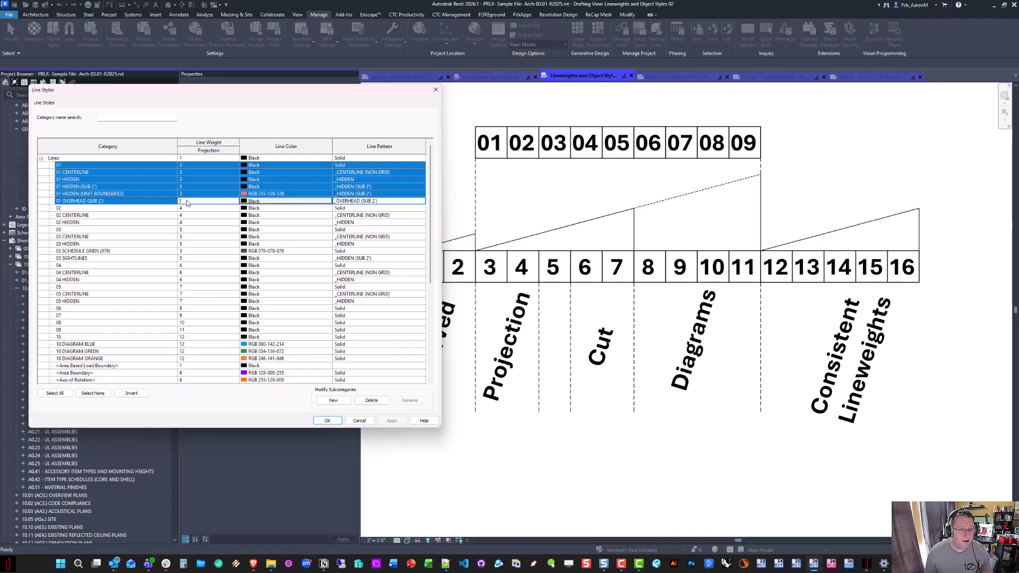
Highlight line styles 06 through 09, then 10 through 10 DIAGRAM ORANGE, to compare their projection weights, and close Line Styles
{"action": "left_click", "coordinate": [69, 309]}
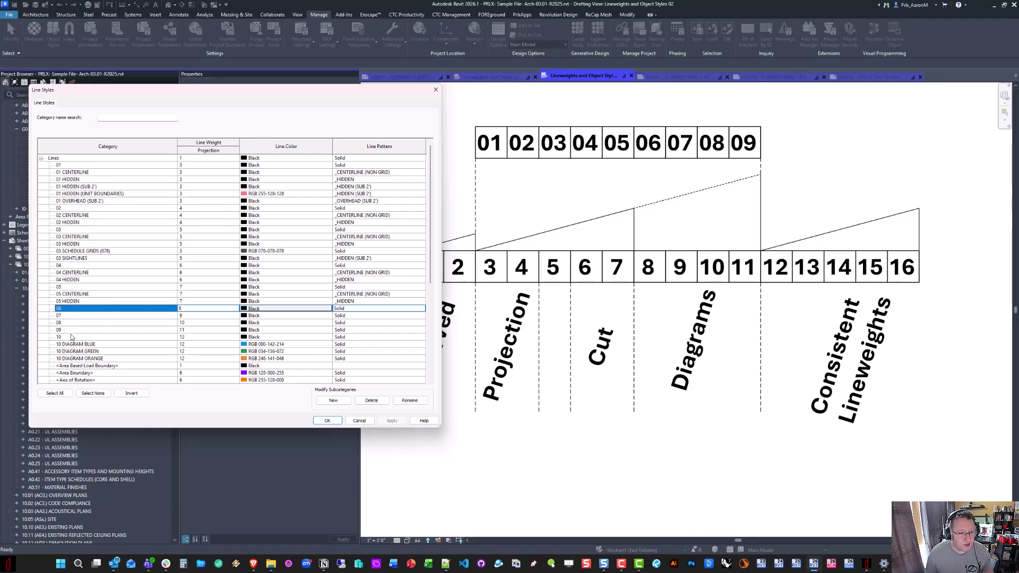
{"action": "left_click", "coordinate": [69, 331], "text": "shift"}
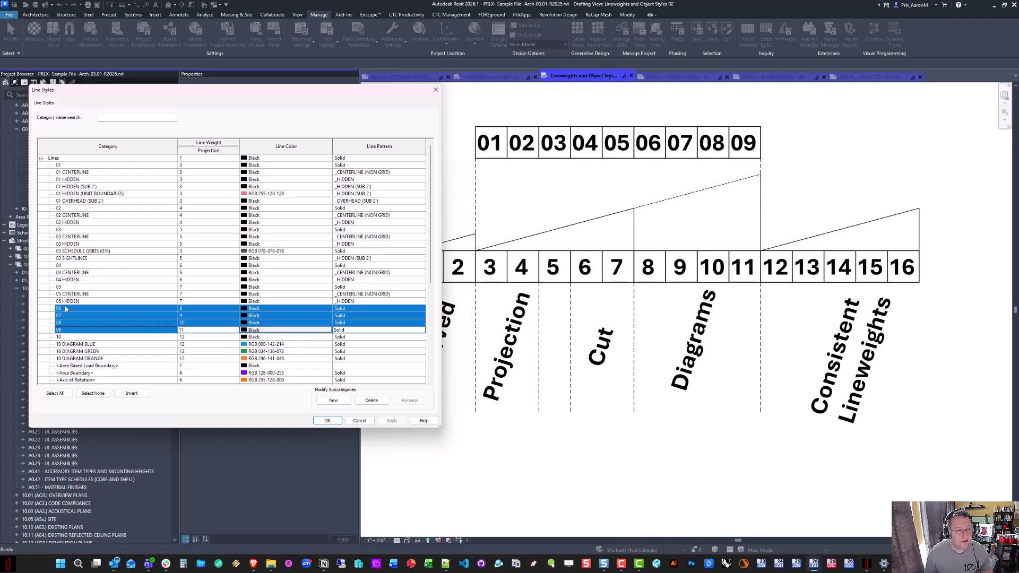
{"action": "left_click", "coordinate": [63, 338]}
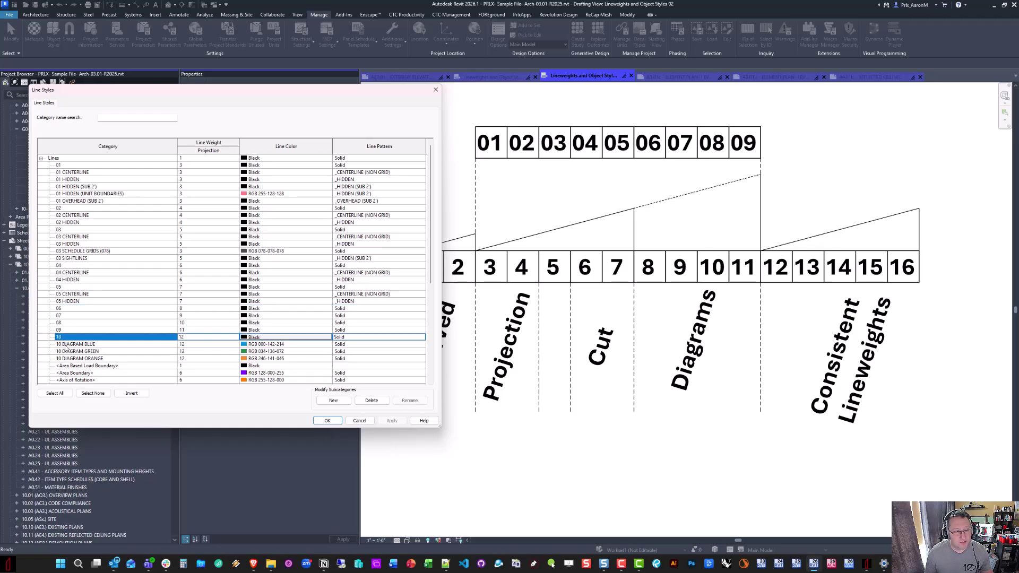
{"action": "left_click", "coordinate": [68, 359], "text": "shift"}
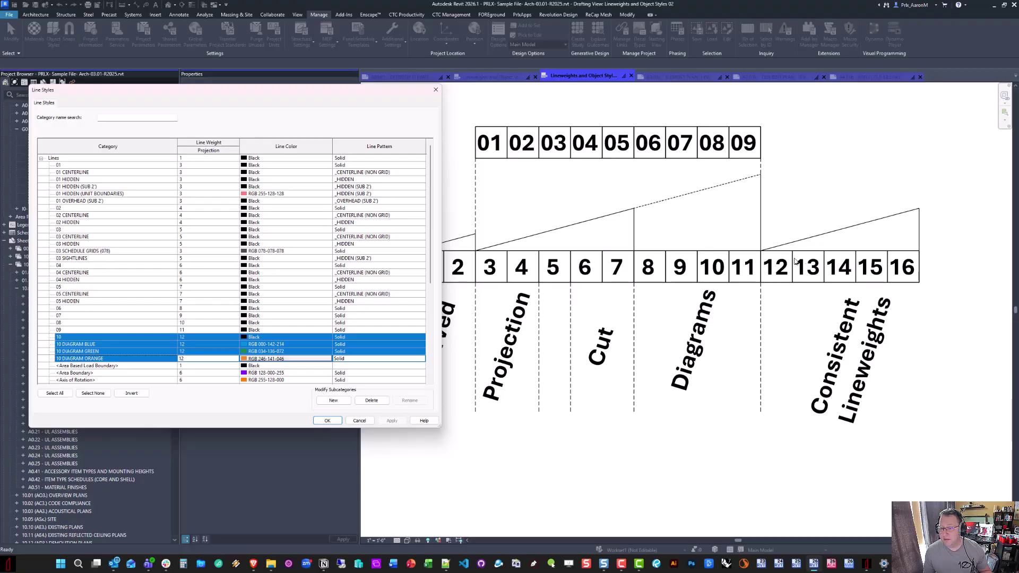
{"action": "left_click", "coordinate": [329, 421]}
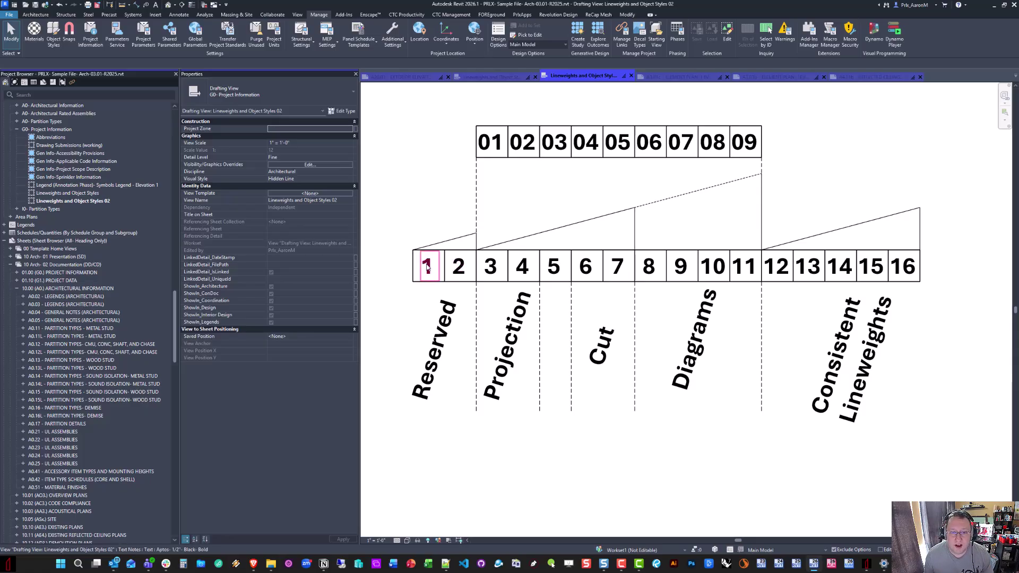
In Object Styles, set the cut line weight of both Furniture and Furniture Systems to 6
{"action": "scroll", "coordinate": [517, 261], "scroll_direction": "down", "scroll_amount": 2}
{"action": "scroll", "coordinate": [516, 261], "scroll_direction": "up", "scroll_amount": 1}
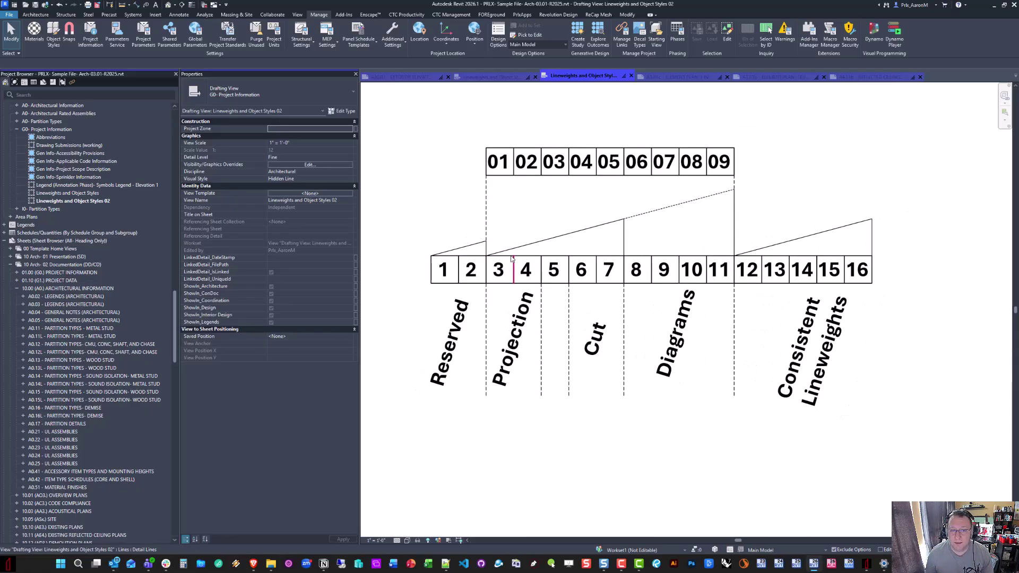
{"action": "left_click", "coordinate": [53, 35]}
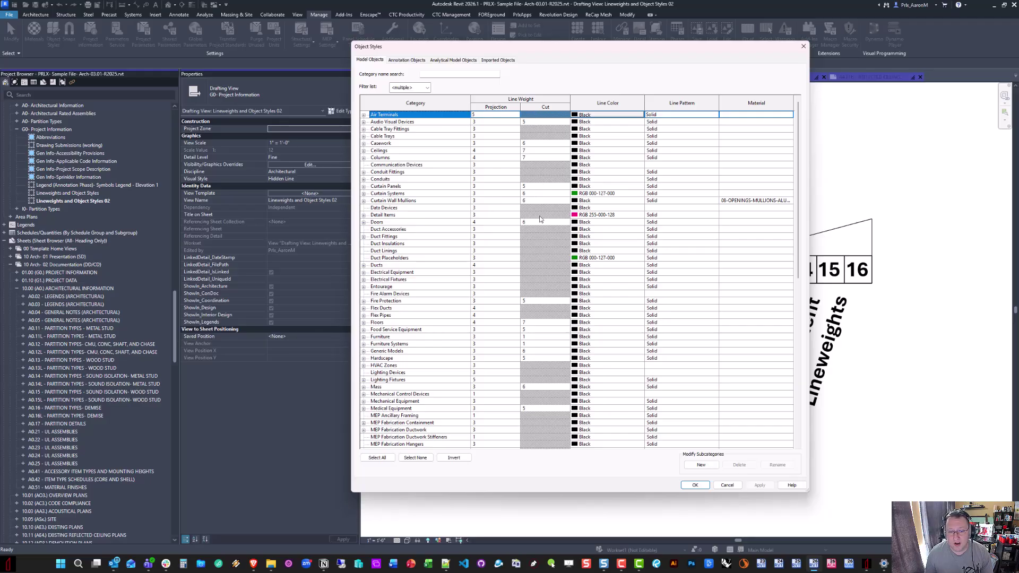
{"action": "scroll", "coordinate": [533, 208], "scroll_direction": "down", "scroll_amount": 3}
{"action": "left_click", "coordinate": [533, 280]}
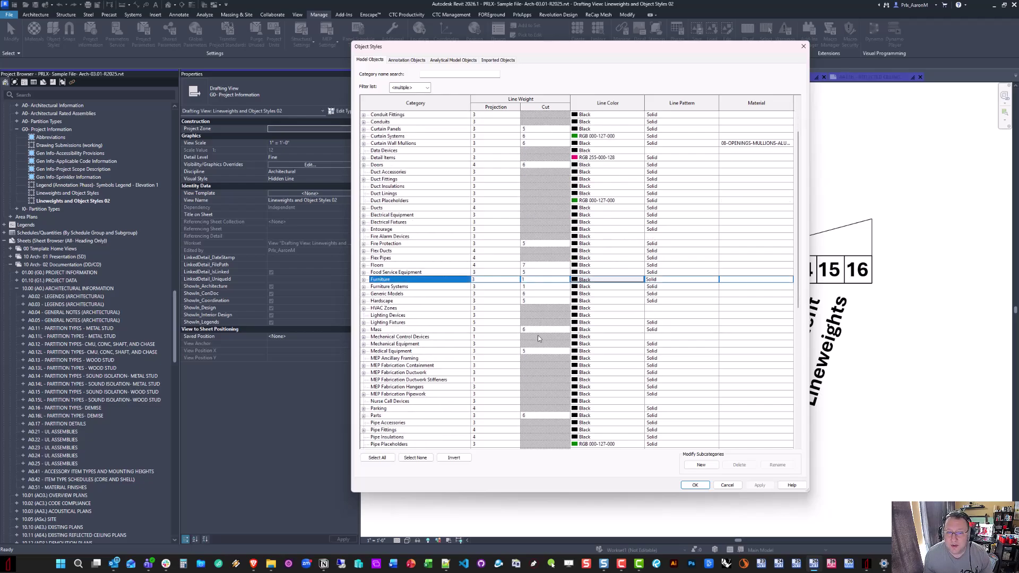
{"action": "left_click", "coordinate": [535, 281]}
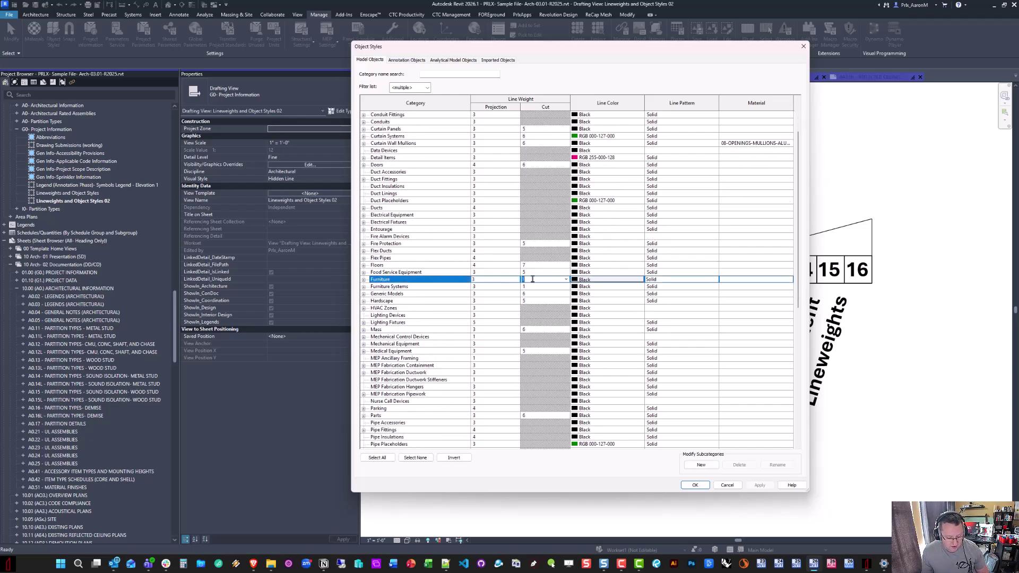
{"action": "type", "text": "6"}
{"action": "left_click", "coordinate": [533, 287]}
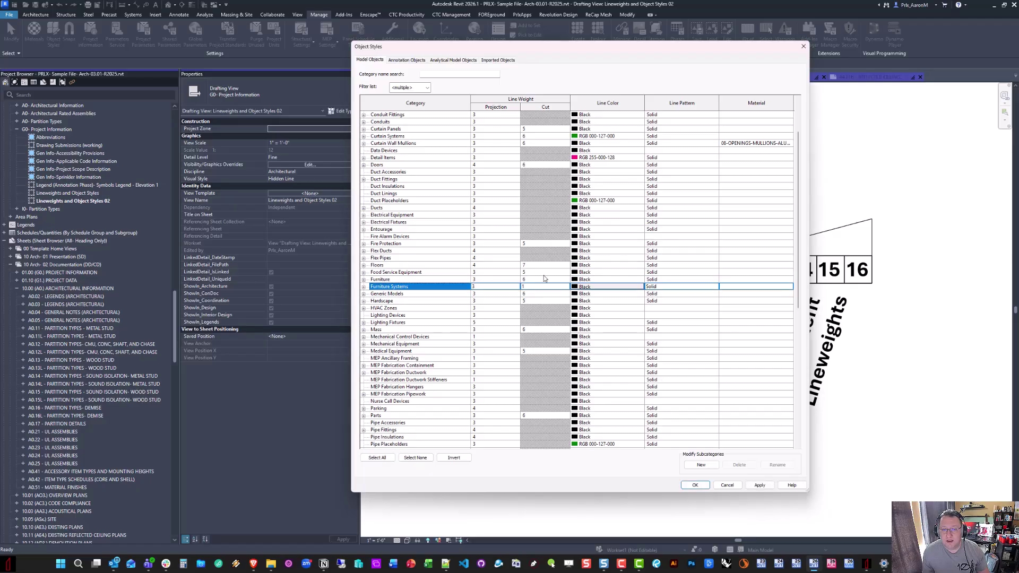
{"action": "type", "text": "6"}
Highlight the Furniture and Furniture Systems rows together to check their line weights, and accept the Object Styles changes
{"action": "left_click", "coordinate": [544, 282]}
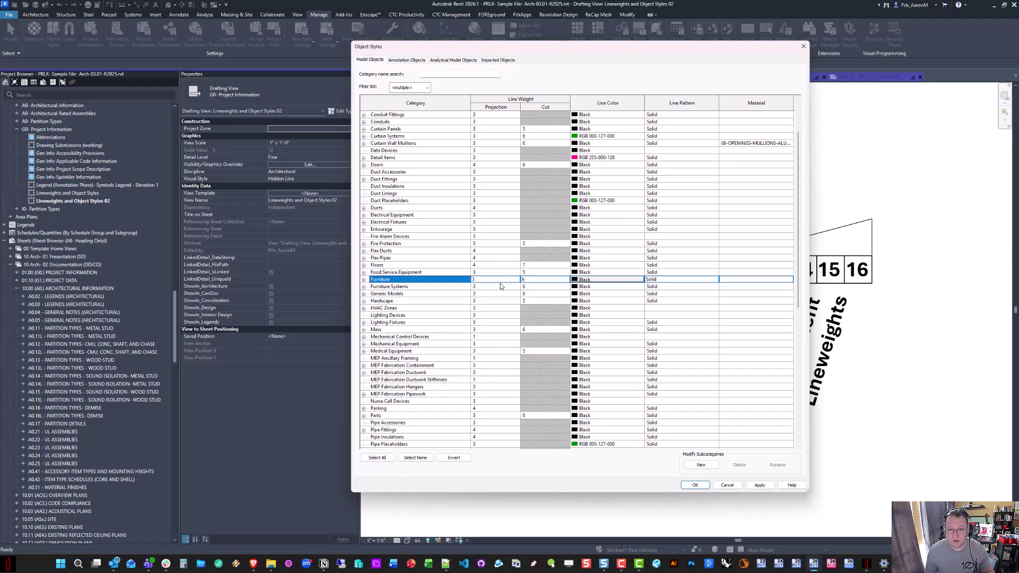
{"action": "left_click", "coordinate": [390, 286]}
{"action": "left_click", "coordinate": [390, 279], "text": "ctrl"}
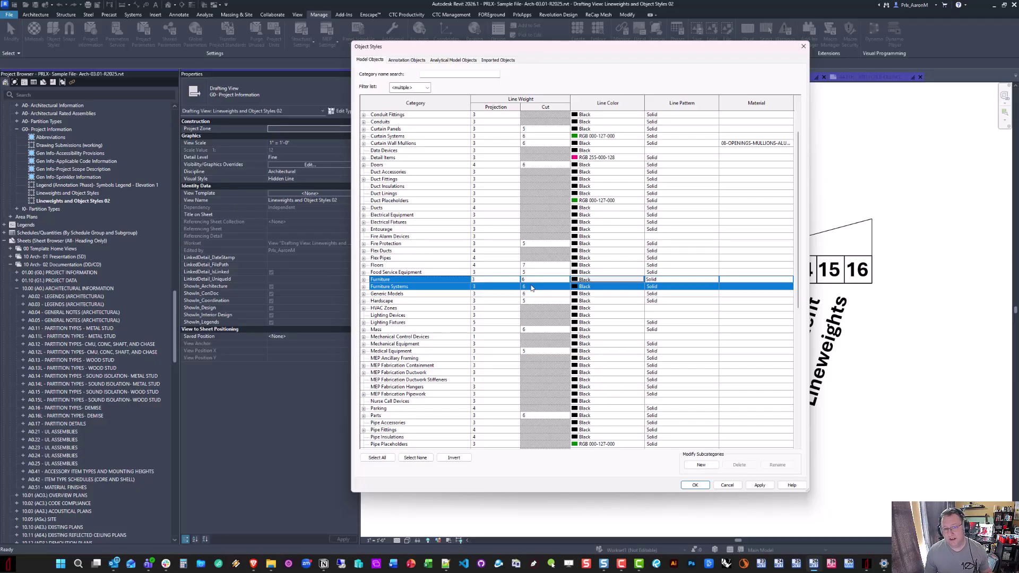
{"action": "left_click", "coordinate": [695, 485]}
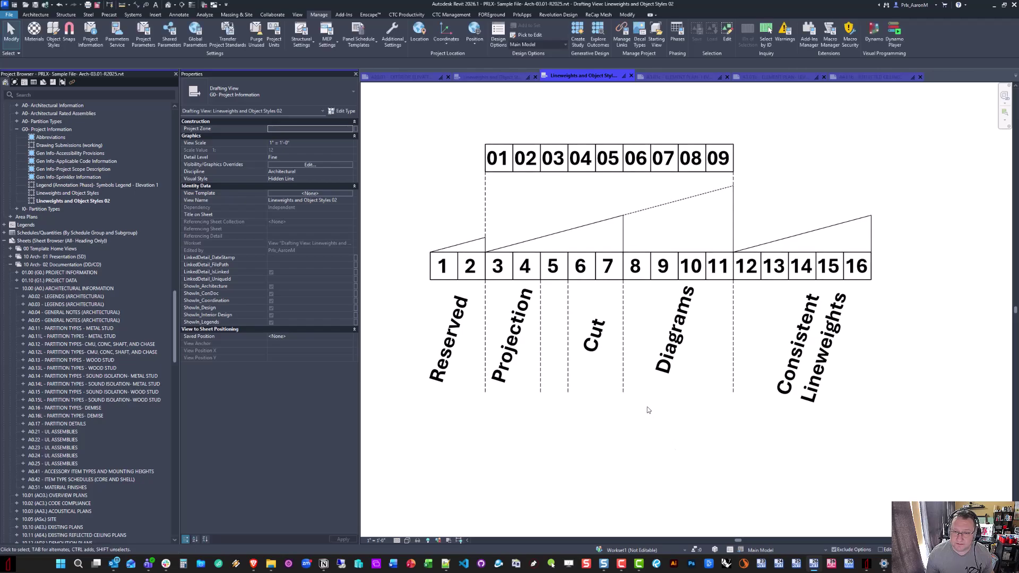
{"action": "middle_click_drag", "start_coordinate": [651, 434], "coordinate": [643, 432]}
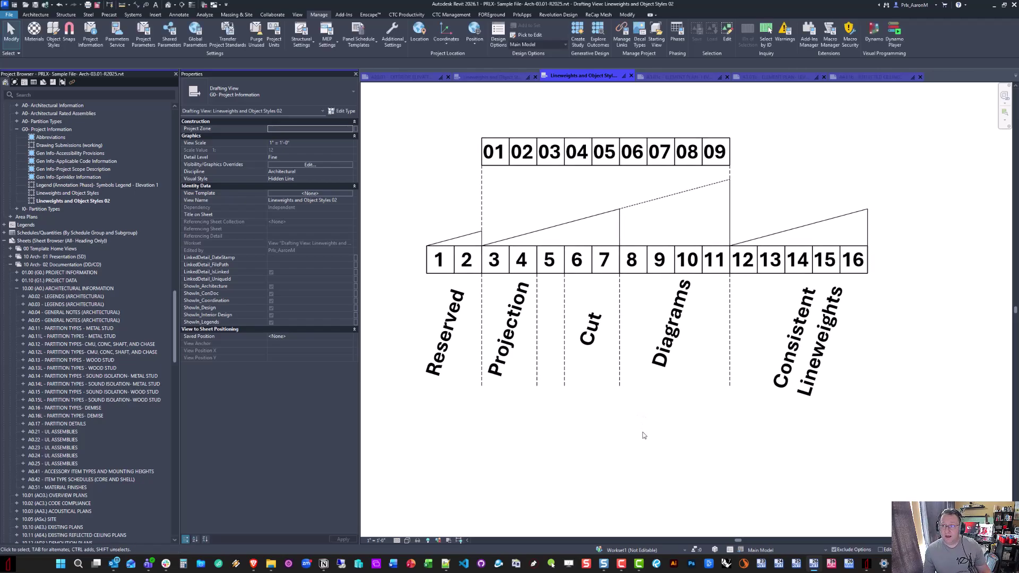